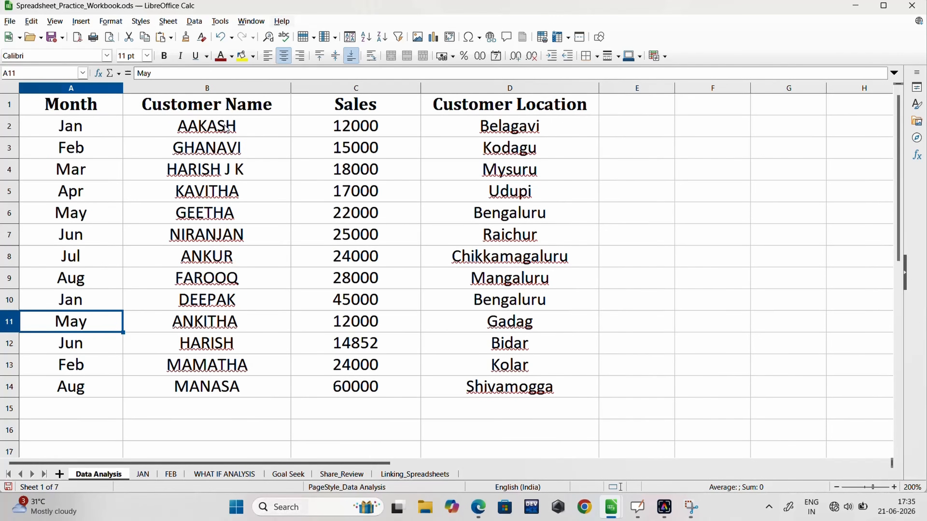
left_click_drag(226, 128, 210, 386)
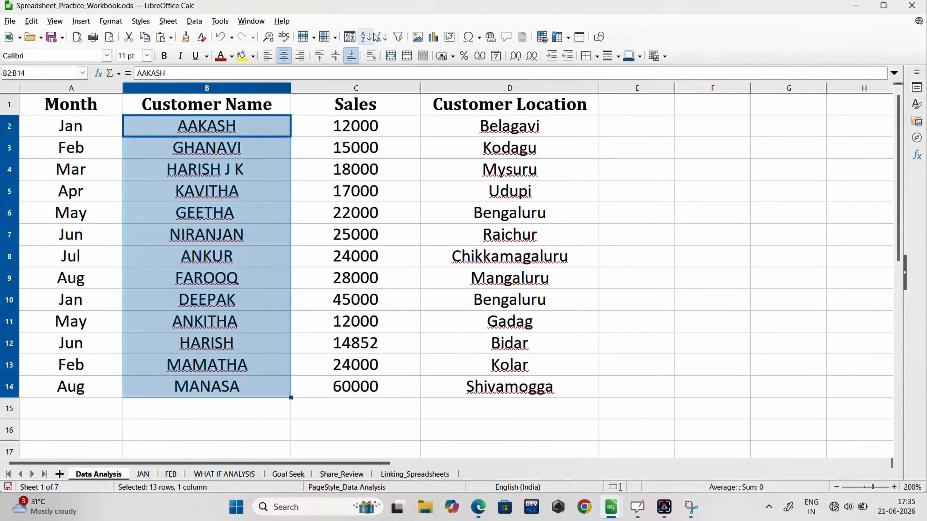
key("alt+Tab")
key("alt+Tab")
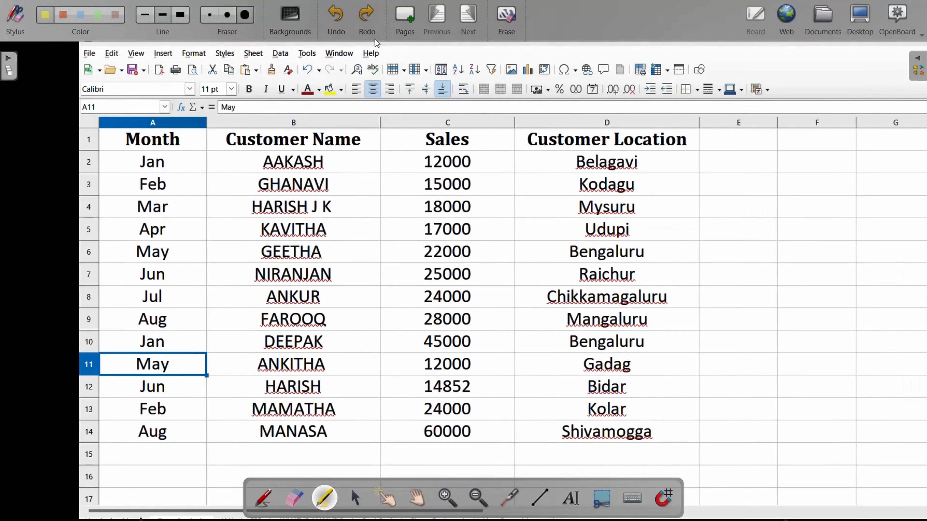
mouse_move(474, 46)
left_mouse_down()
mouse_move(438, 66)
mouse_move(483, 83)
mouse_move(488, 50)
left_mouse_up()
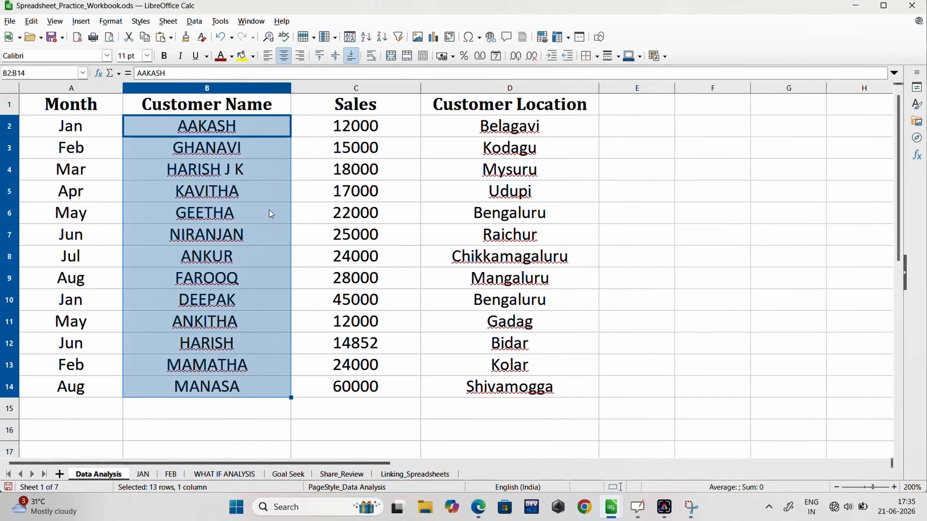
left_click(369, 194)
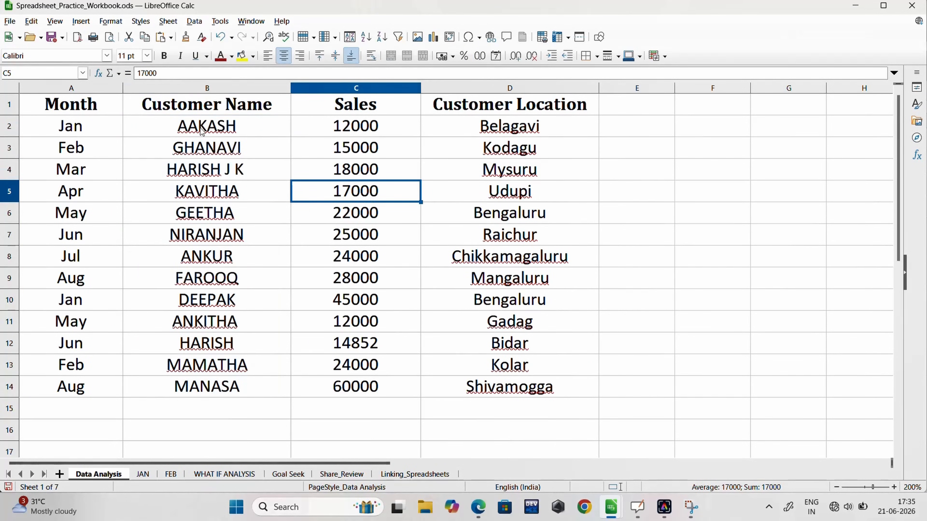
Step: Select the customer names in cells B2:B14, leaving out the column heading
left_click_drag(228, 128, 186, 387)
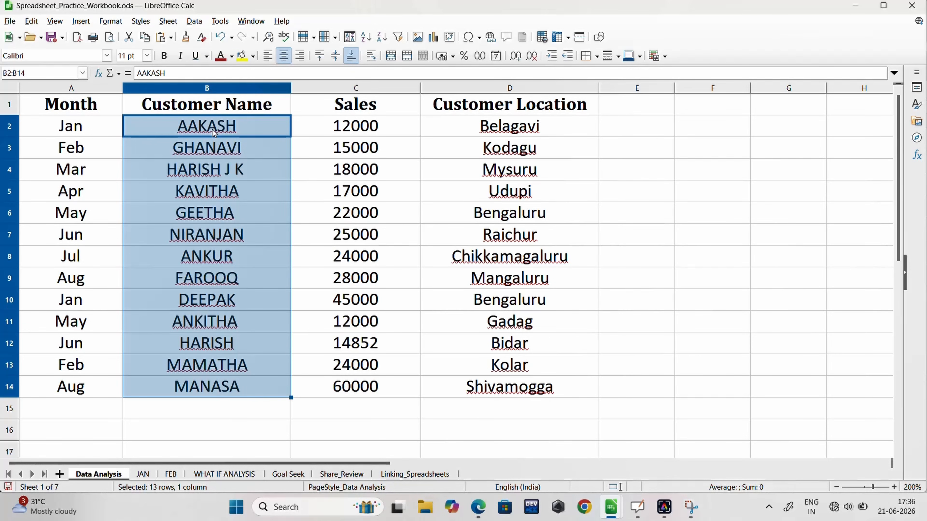
left_click_drag(213, 130, 187, 385)
left_click(186, 191)
left_click(173, 130)
left_click_drag(174, 130, 170, 385)
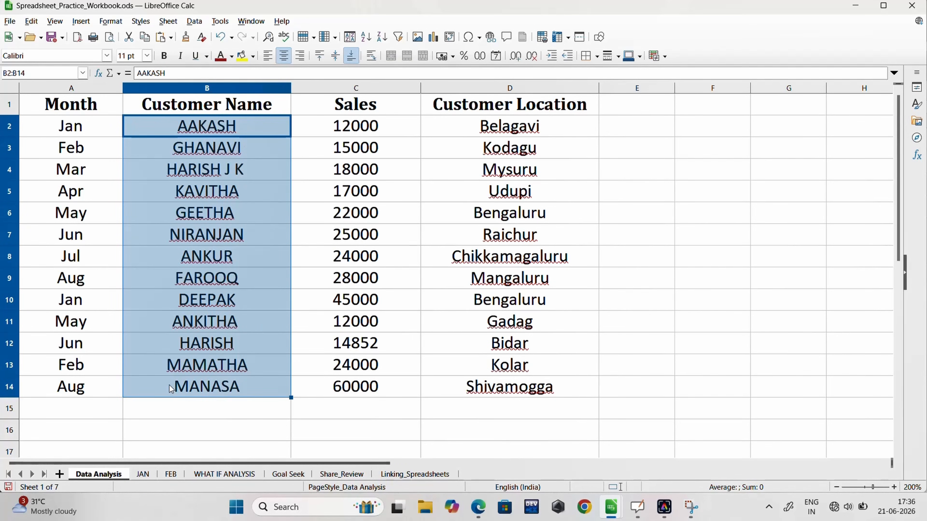
left_click(365, 37)
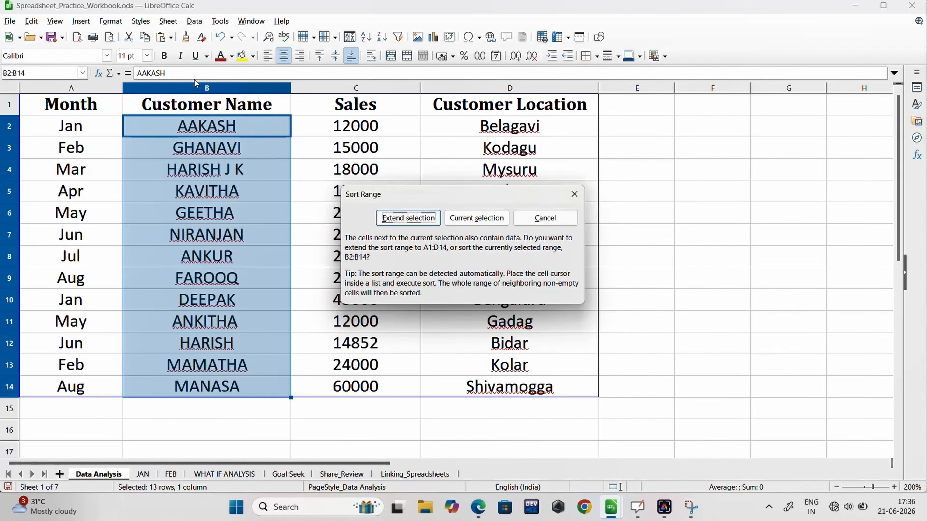
left_click_drag(396, 194, 440, 181)
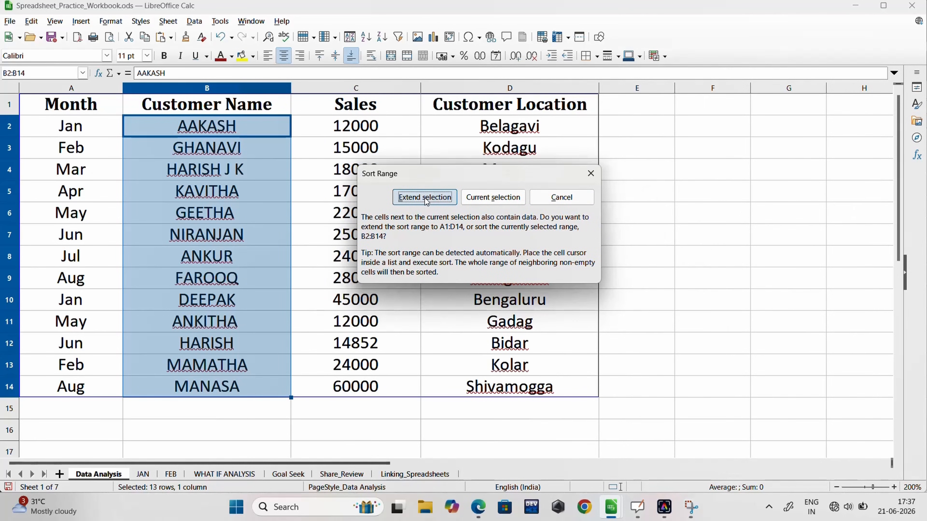
left_click_drag(465, 186, 720, 204)
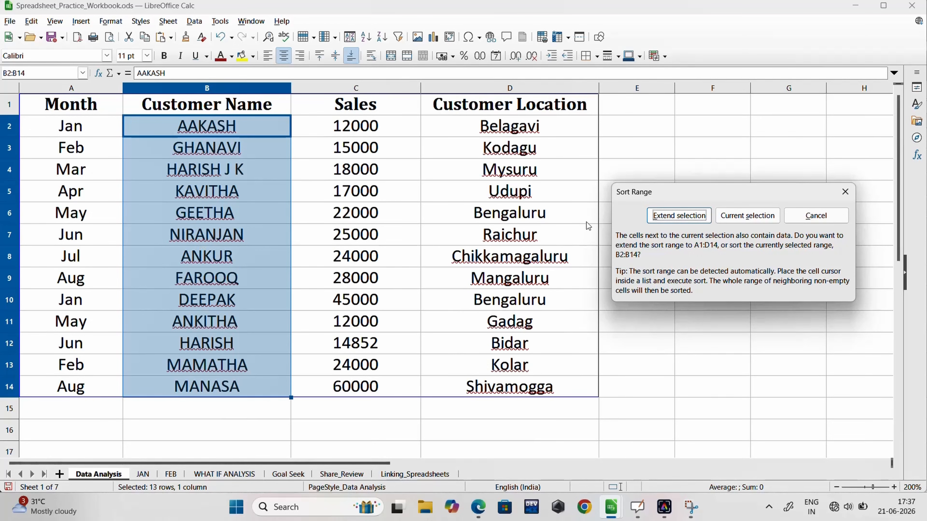
left_click_drag(806, 197, 519, 171)
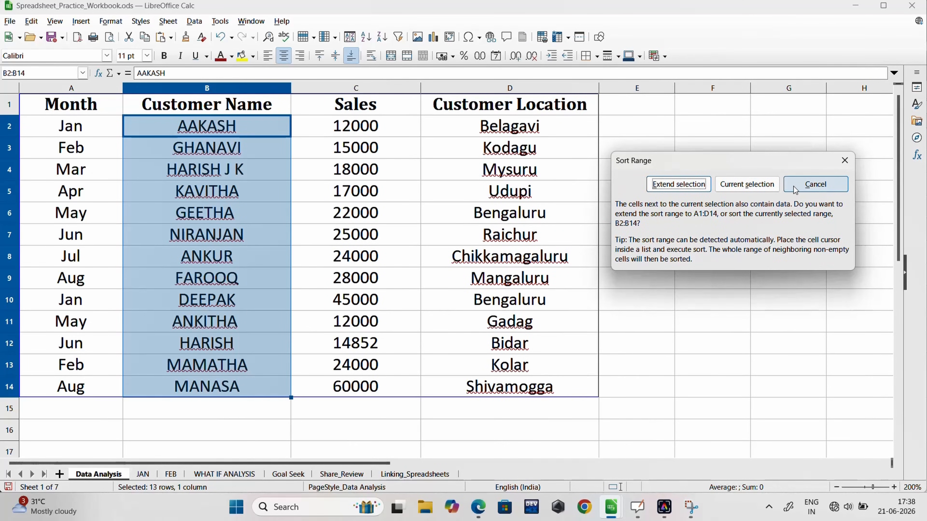
left_click(797, 190)
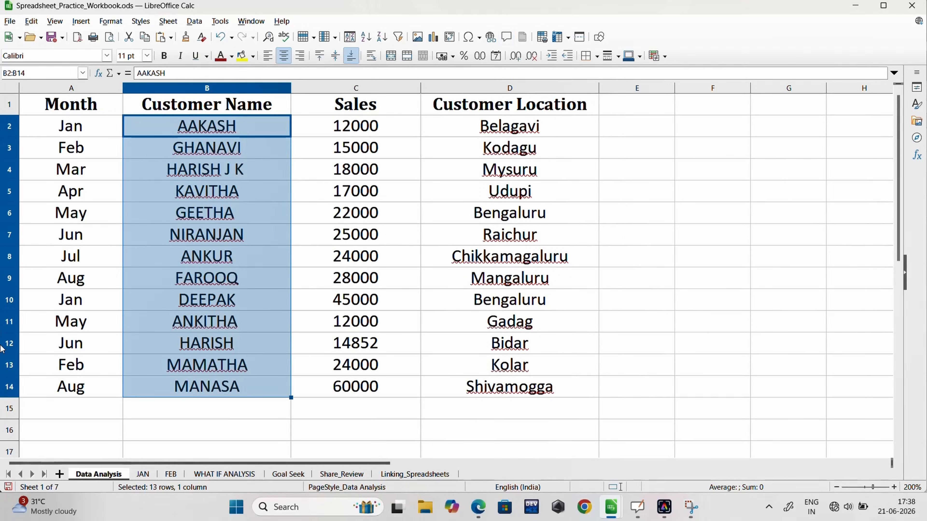
Step: Try an ascending sort by Customer Name with the selection extended to the whole table, and undo it
left_click(365, 37)
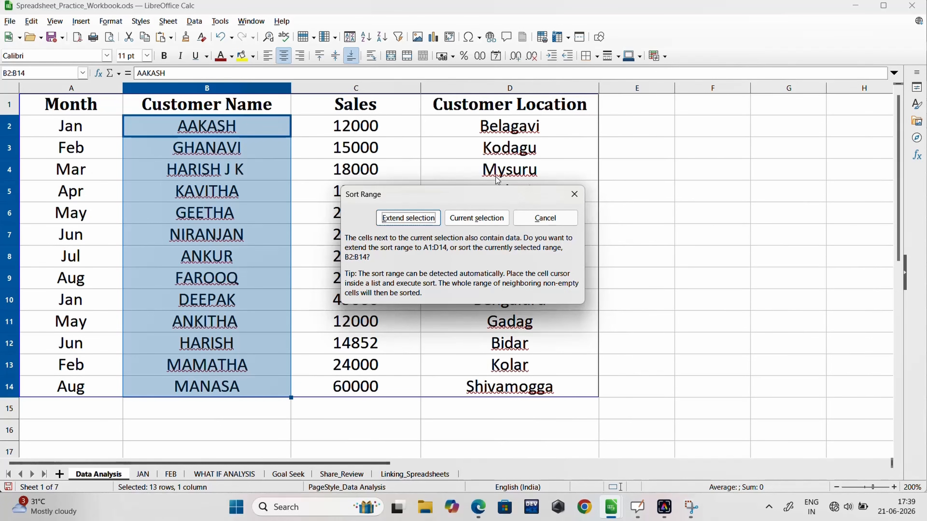
left_click(420, 221)
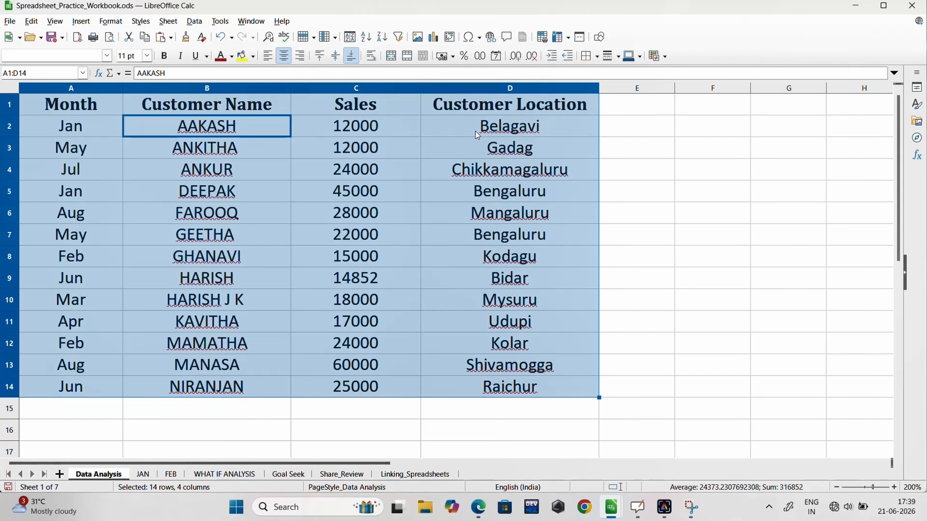
key("ctrl+z")
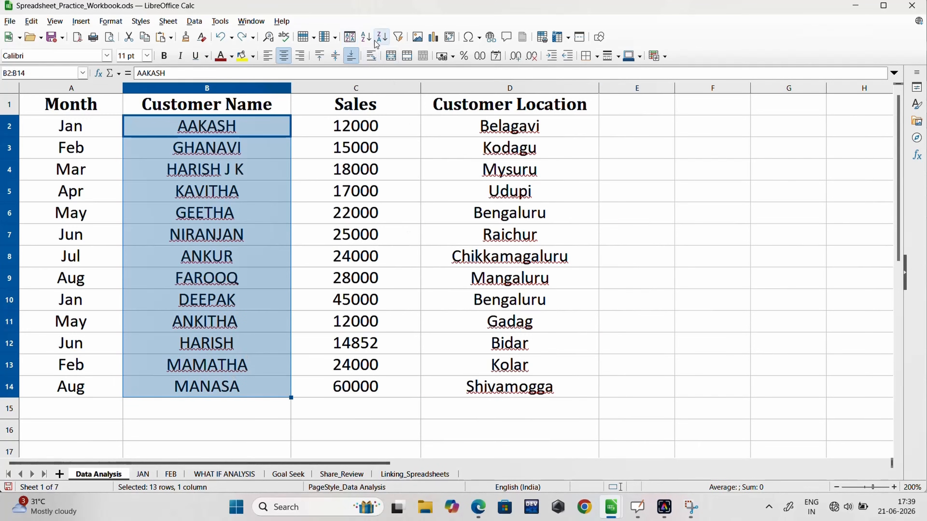
Step: Try an ascending sort on only the selected Customer Name cells twice, using the current selection, and undo it each time
left_click(365, 39)
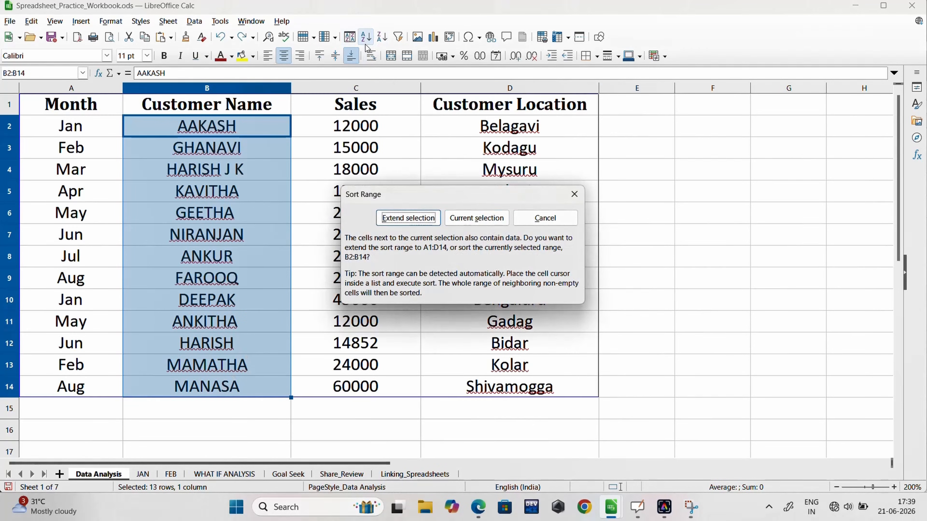
left_click(477, 218)
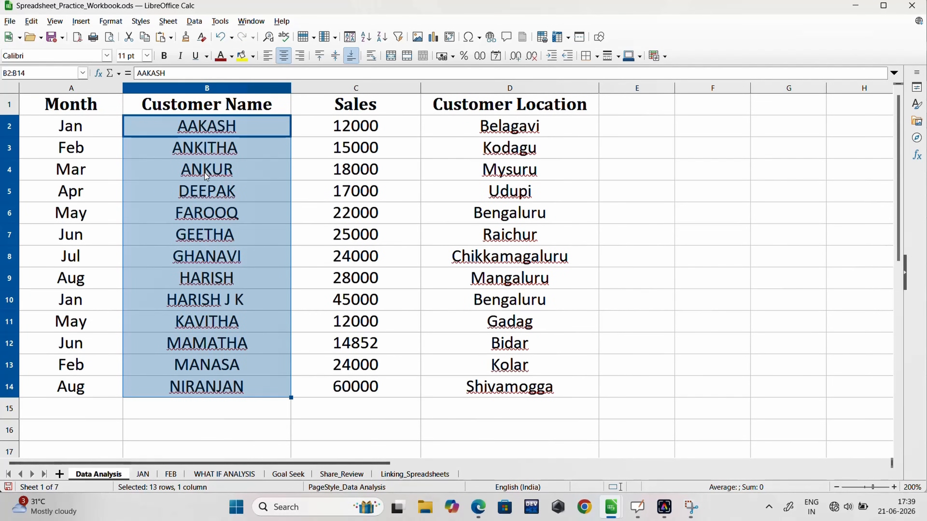
key("ctrl+z")
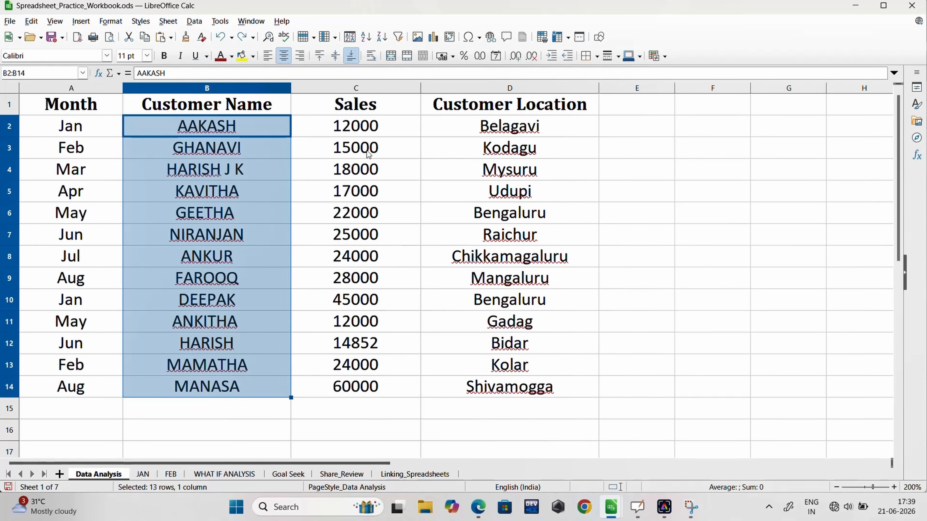
left_click(365, 37)
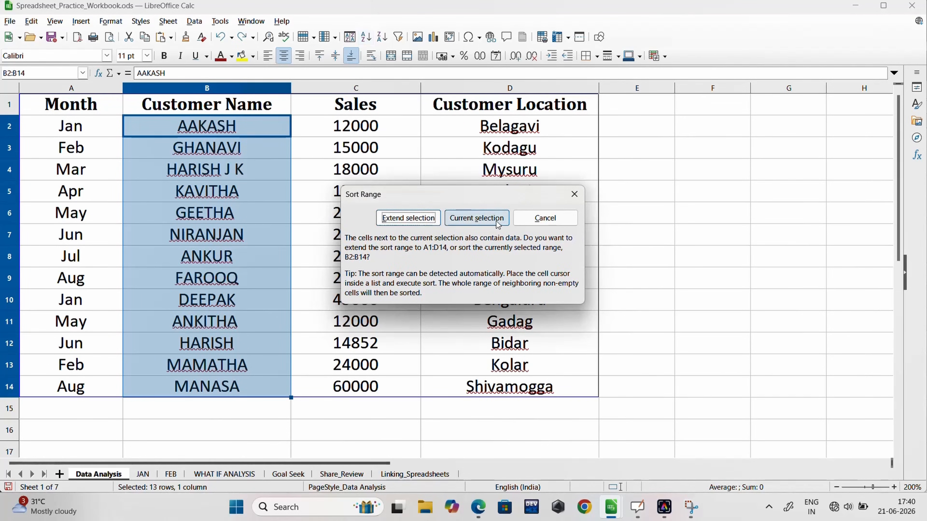
left_click(476, 219)
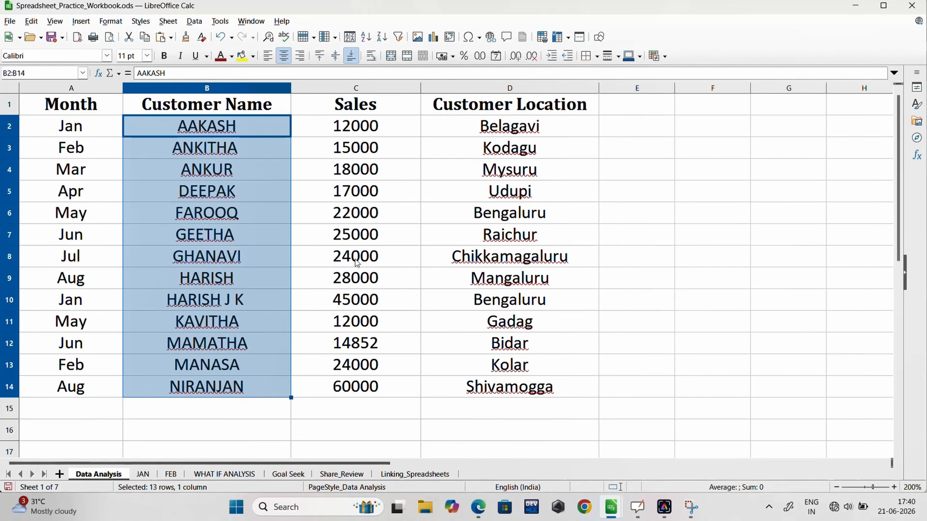
key("ctrl+z")
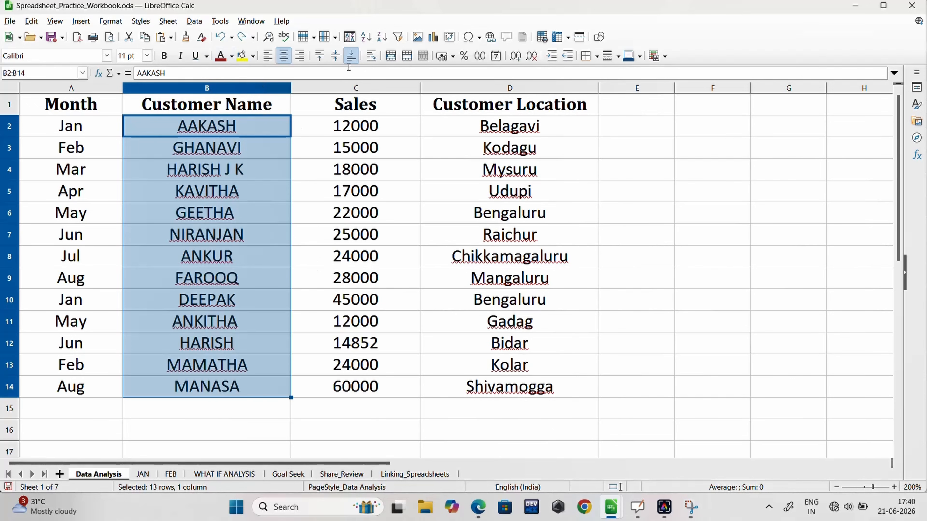
Step: Sort the whole table in ascending order by Customer Name, extending the selection to the neighbouring columns
left_click(371, 37)
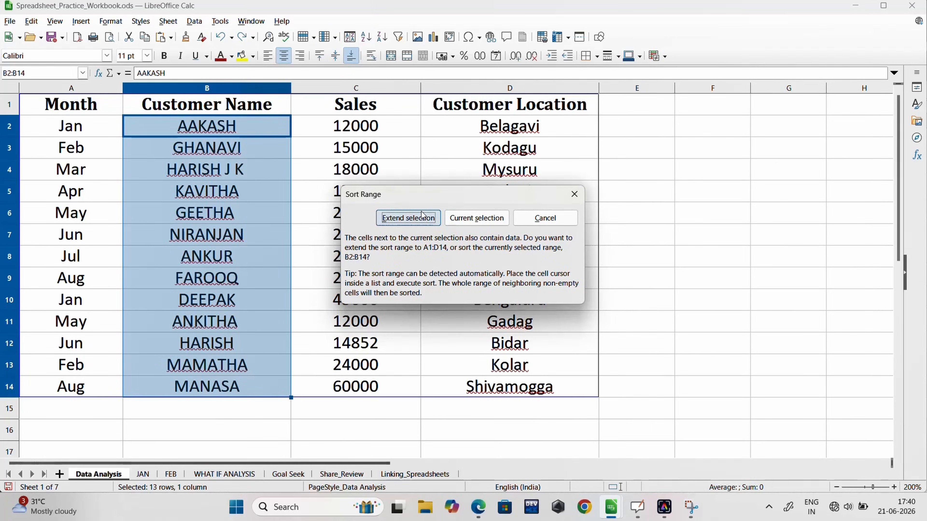
left_click(421, 218)
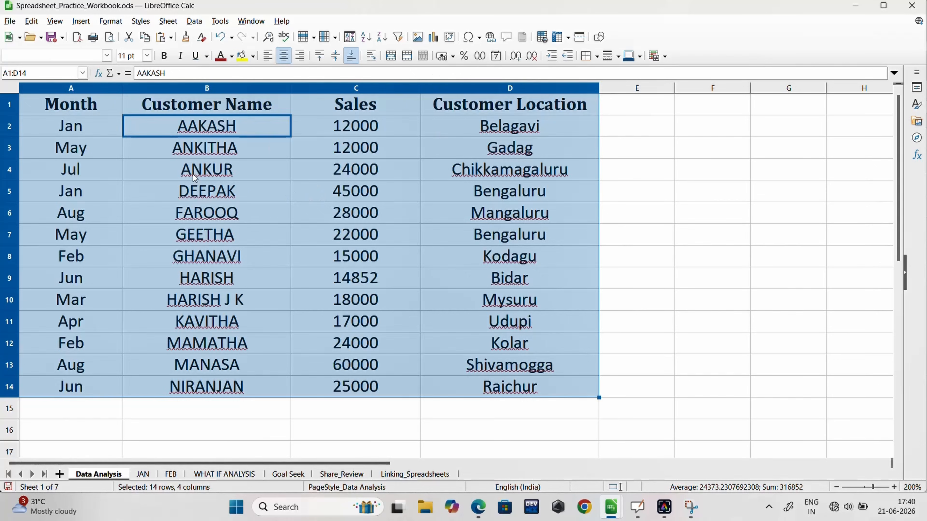
key("Left")
left_click(70, 326)
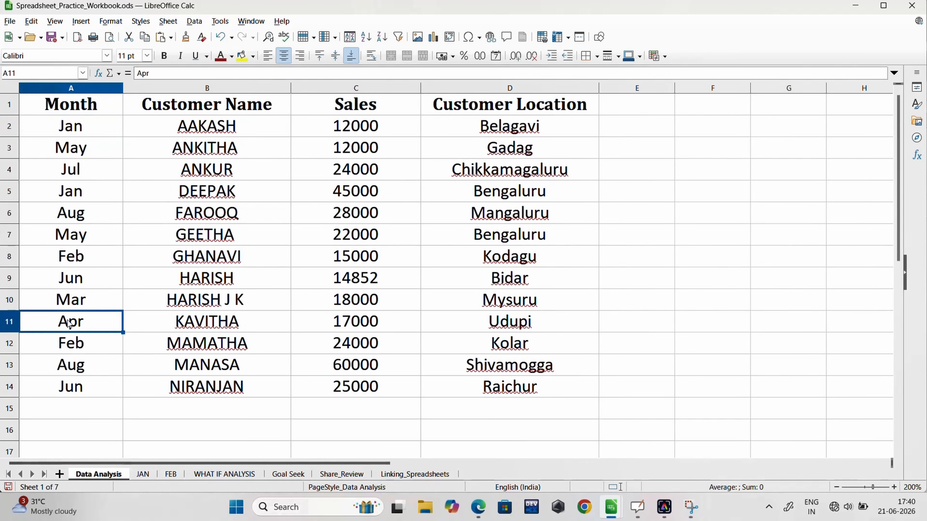
left_click(70, 283)
left_click(70, 257)
Step: Sort the whole table in ascending order by Month, using cells A2:A14 and extending the selection
left_click_drag(71, 126, 65, 394)
left_click(366, 36)
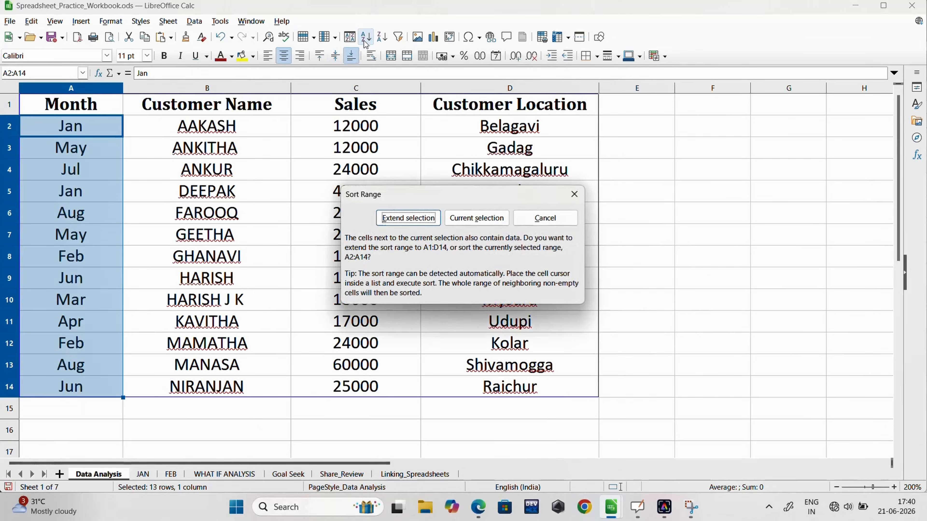
left_click(402, 218)
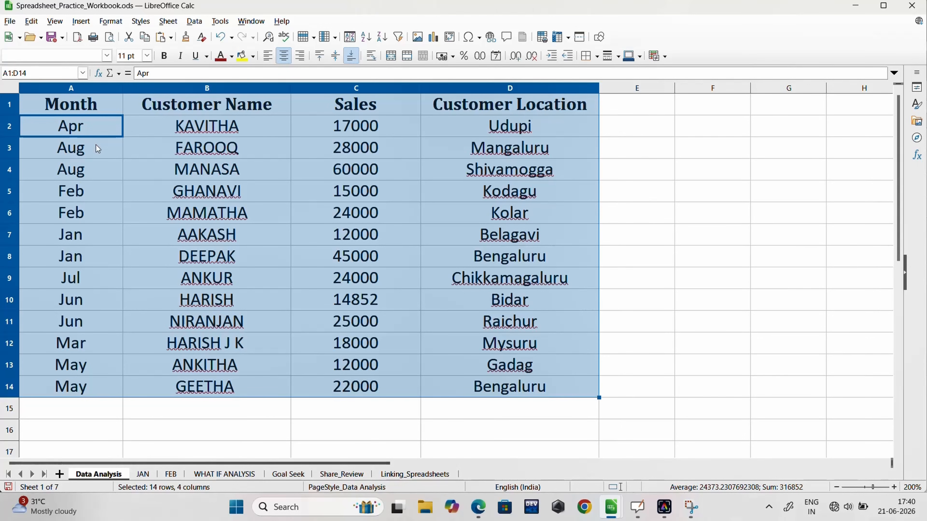
left_click(789, 213)
Step: Sort the whole table in ascending order by Customer Location, using cells D2:D14 and extending the selection
left_click_drag(559, 131, 562, 399)
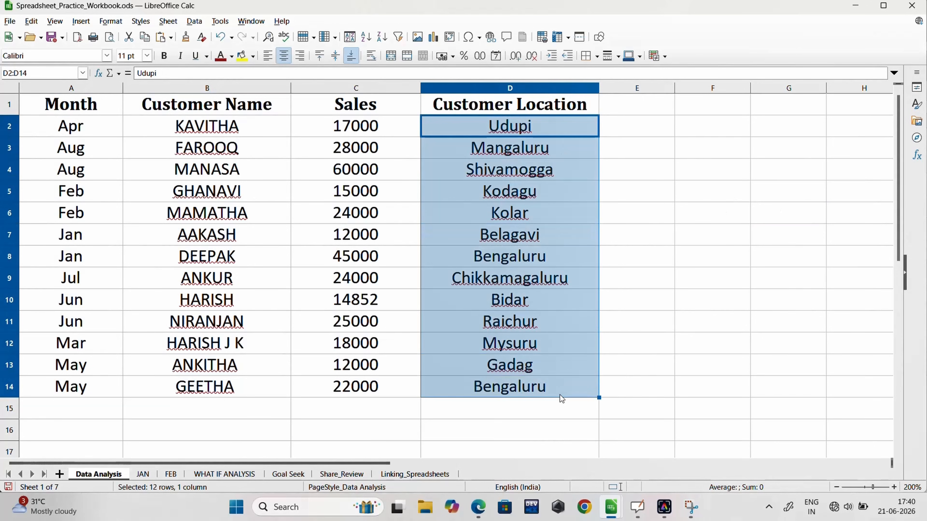
left_click(366, 36)
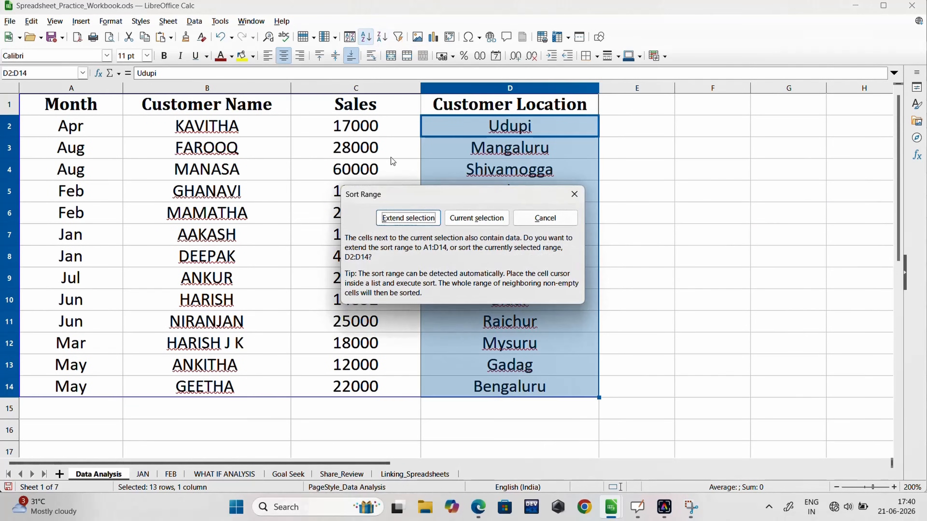
left_click(408, 217)
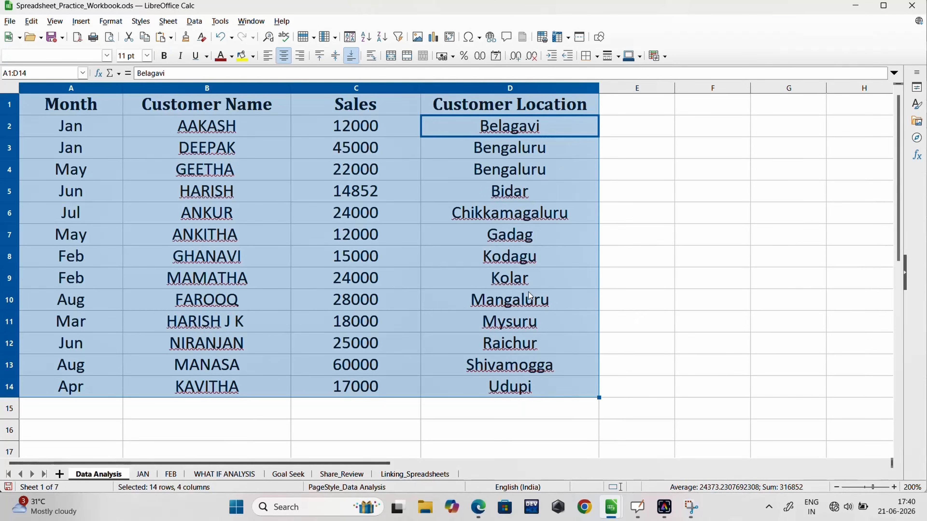
left_click(713, 272)
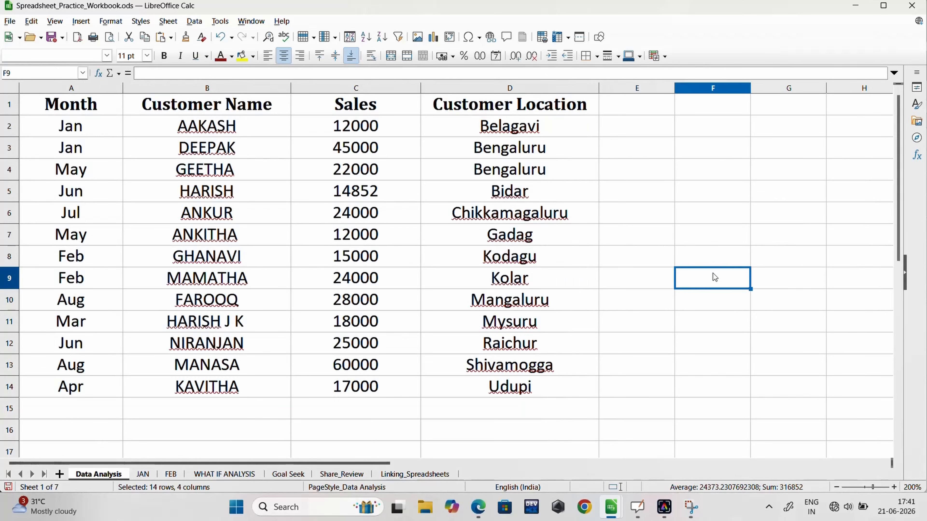
Step: Open the JAN sheet and read the definition of Consolidate in the data entry operator PDF in Edge
left_click(144, 473)
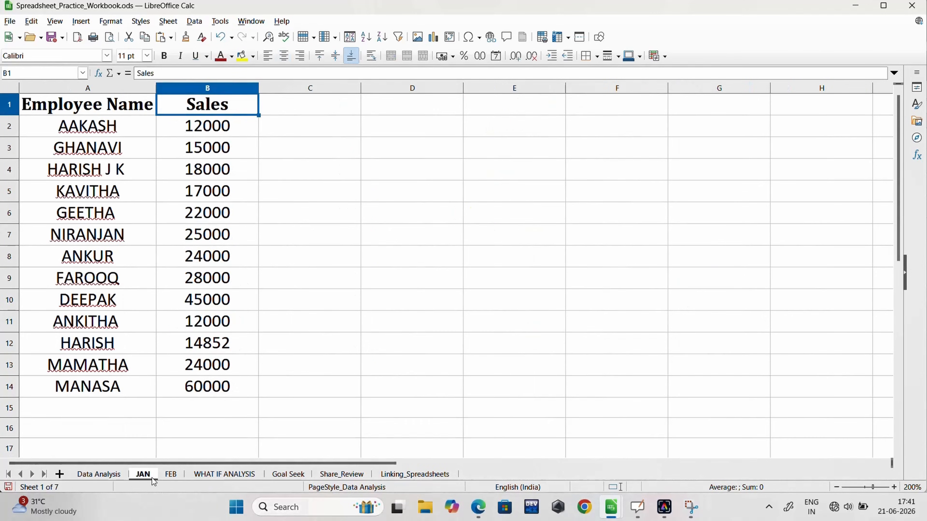
key("alt+Tab")
key("alt+Tab")
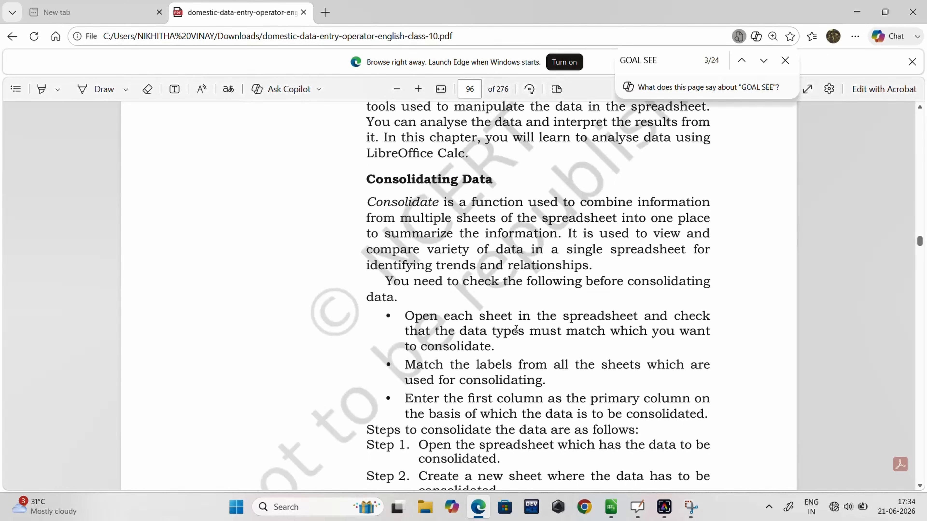
left_click_drag(368, 201, 563, 241)
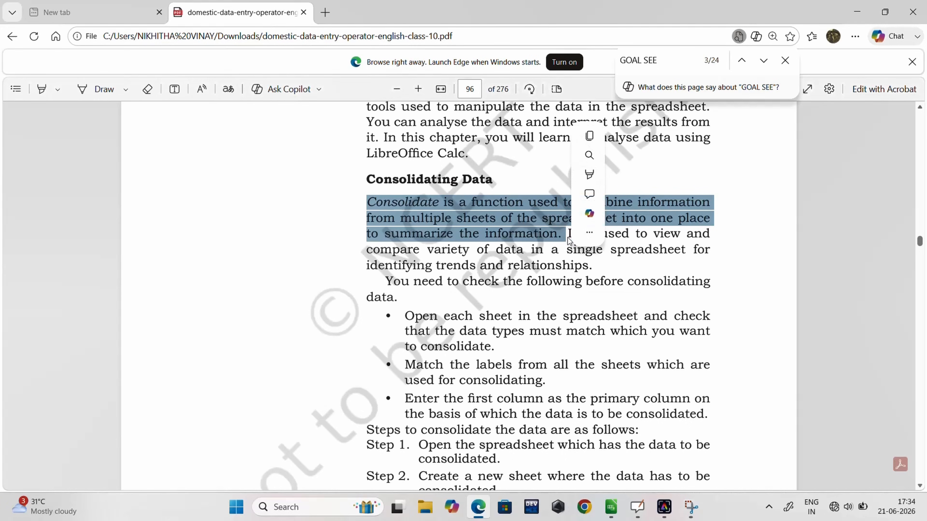
left_click(555, 251)
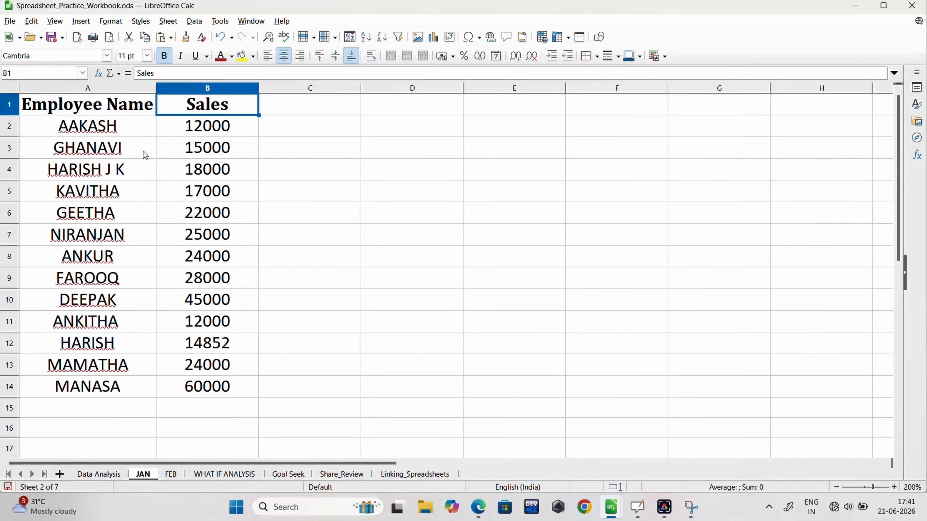
Step: Set the tab color of the JAN sheet to Light Red 1
left_click(86, 123)
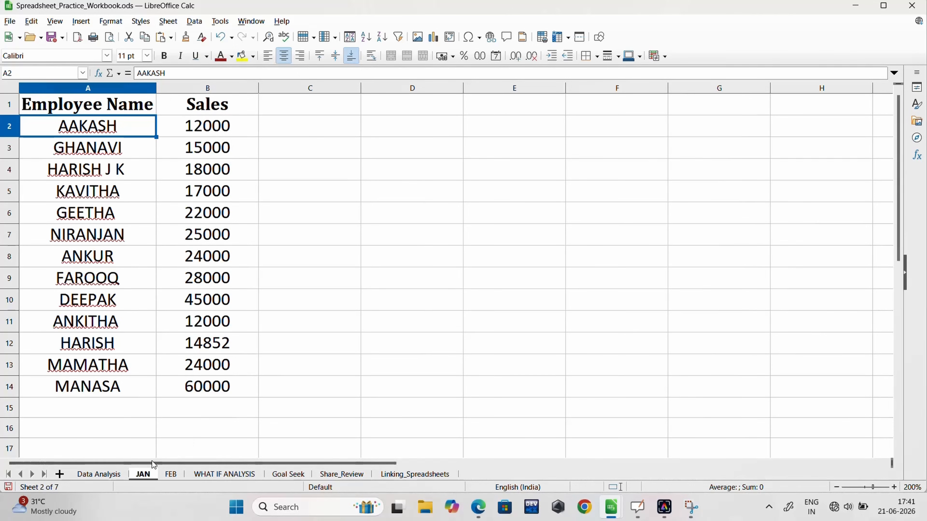
scroll(161, 372, "up", 1)
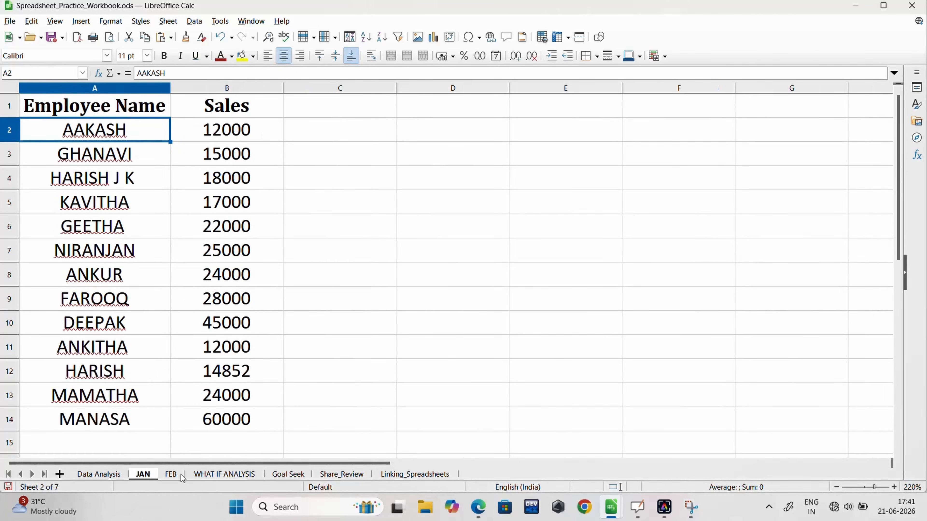
right_click(144, 474)
left_click(176, 458)
left_click(446, 244)
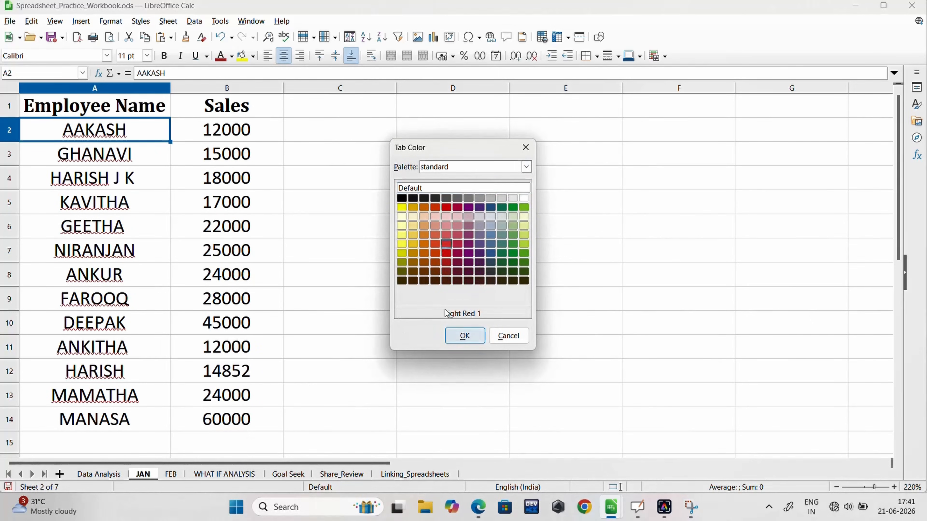
left_click(465, 336)
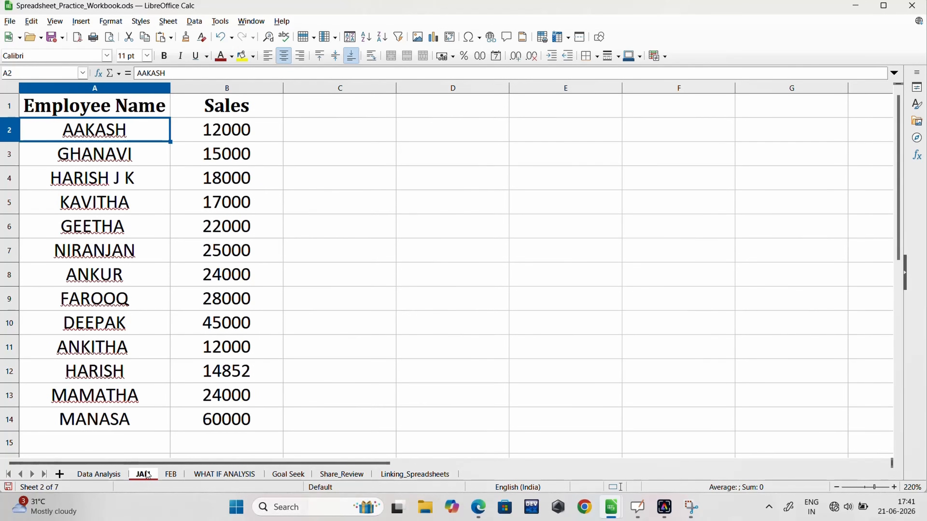
Step: Look through the employees' January sales figures in column B of the JAN sheet
left_click(232, 127)
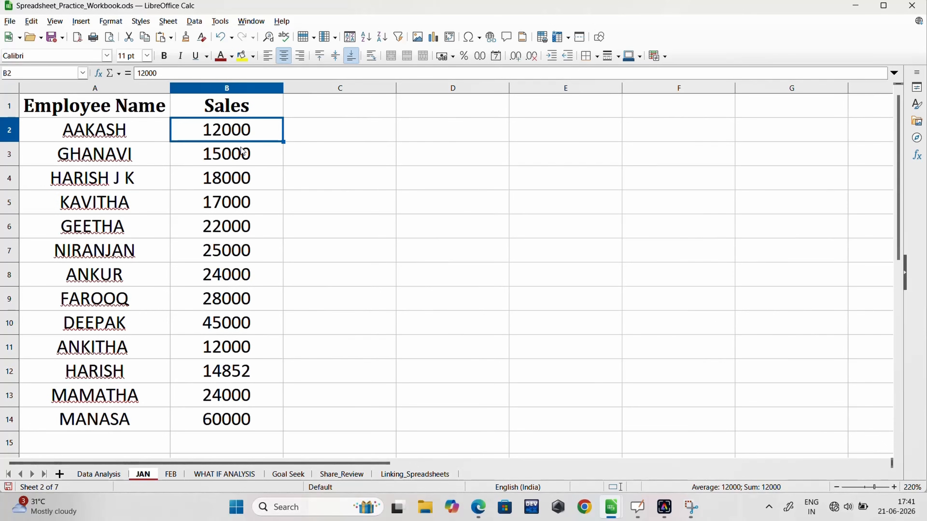
left_click(249, 160)
left_click(239, 230)
left_click(234, 274)
right_click(227, 297)
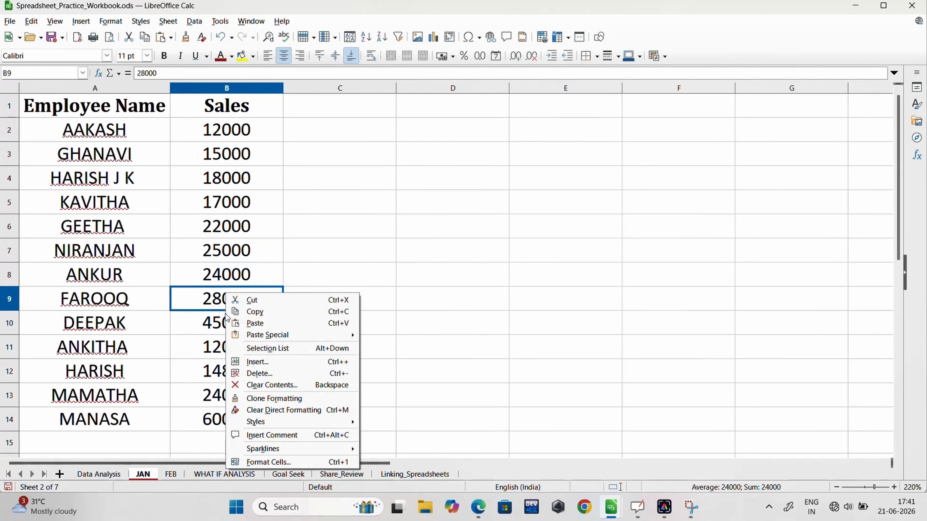
left_click(215, 334)
left_click(232, 349)
left_click(235, 371)
left_click(234, 394)
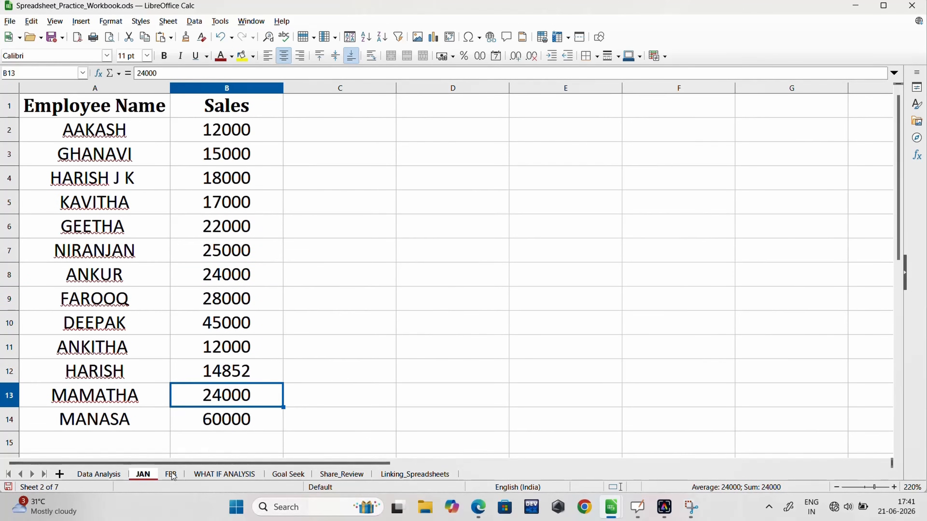
Step: Open the FEB sheet and look through the employees' sales figures in column B
left_click(171, 474)
left_click(203, 131)
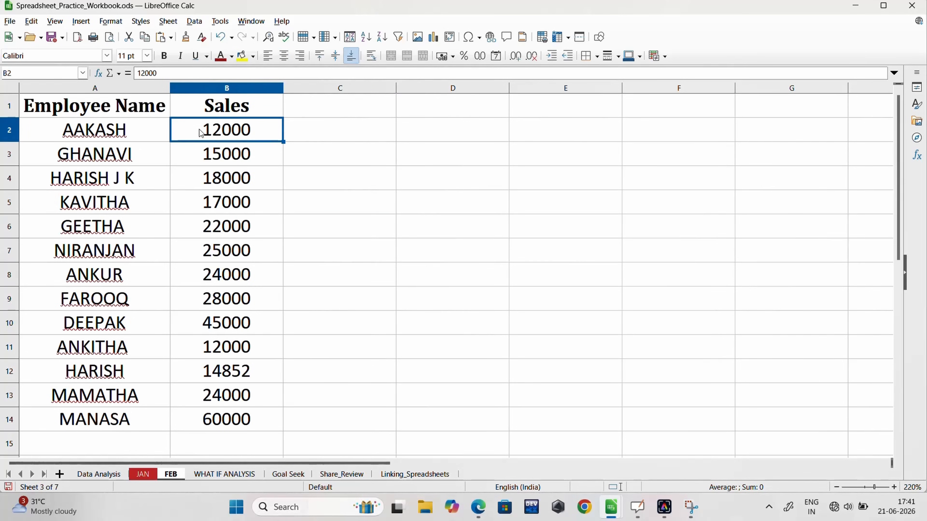
left_click(203, 245)
left_click(226, 298)
left_click(226, 347)
left_click(226, 395)
left_click(226, 419)
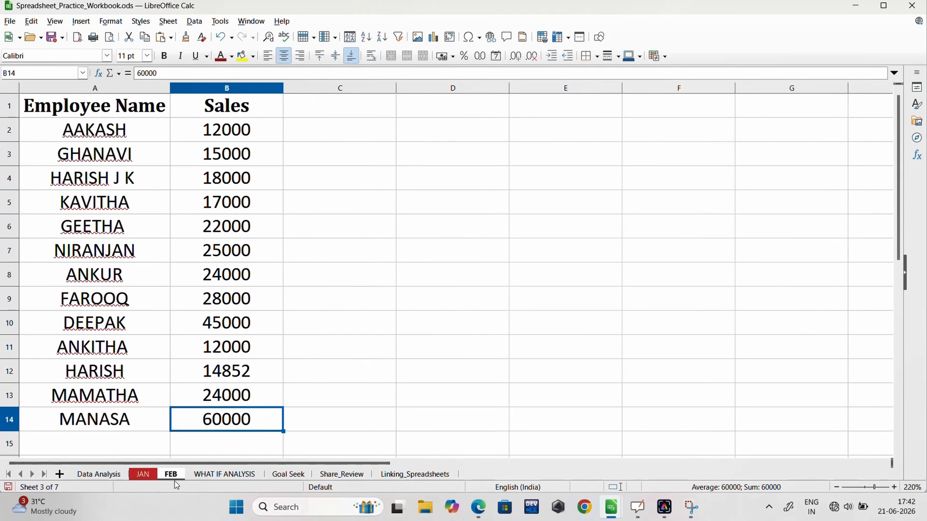
Step: Add a new sheet named CONSOLIDATION, place it directly after the FEB sheet, and keep it open
left_click(59, 475)
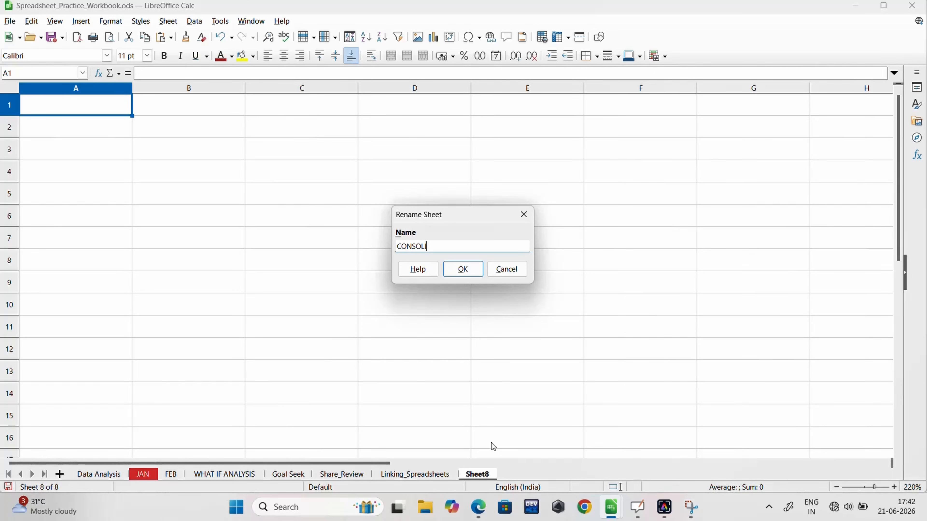
type("DATI")
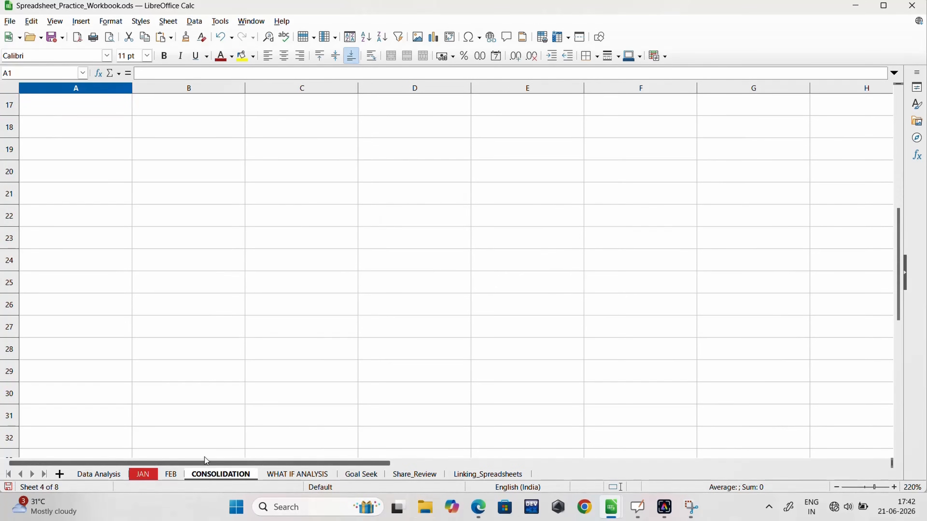
left_click(143, 474)
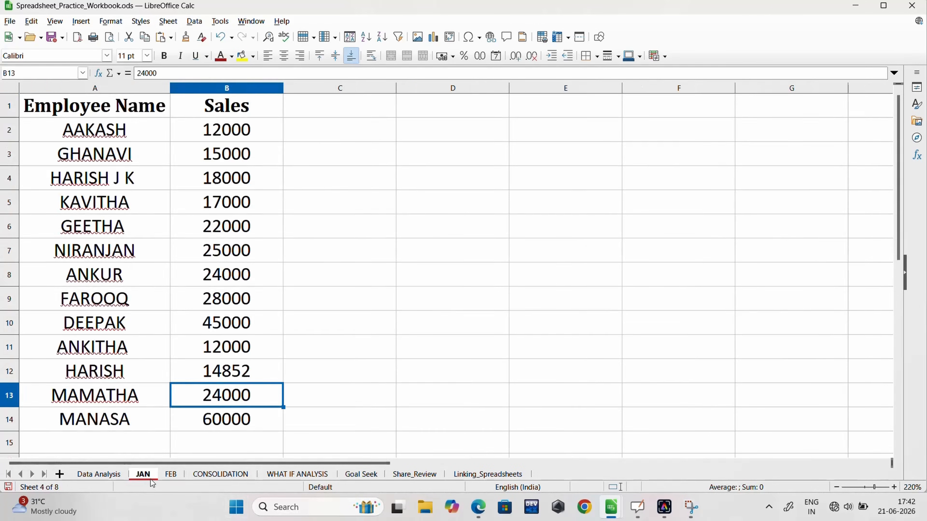
left_click(200, 474)
left_click(38, 104)
left_click(150, 108)
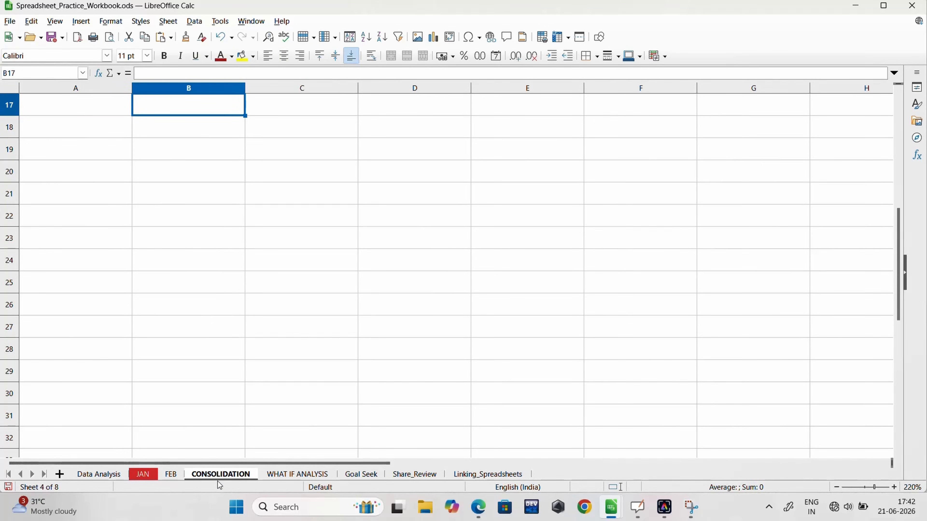
left_click_drag(175, 453, 197, 435)
left_click(189, 202)
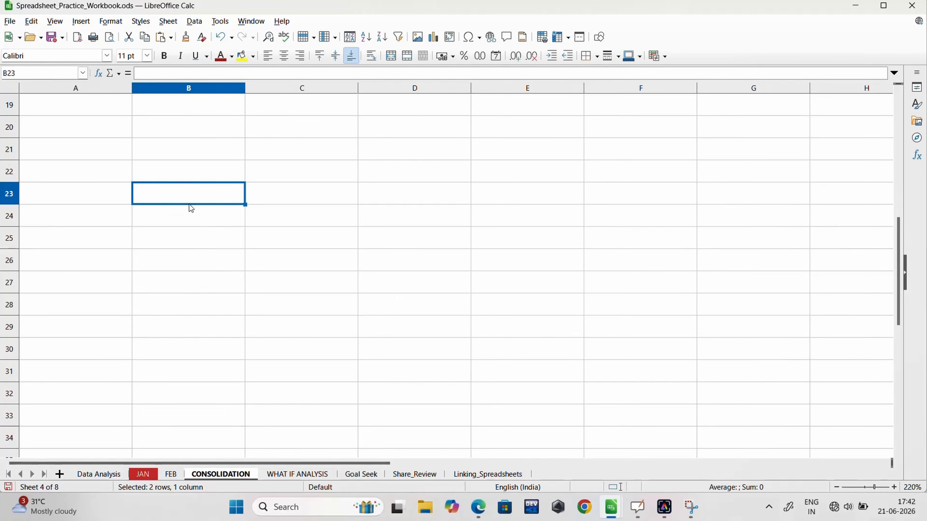
Step: Start a consolidation from the CONSOLIDATION sheet, review the available functions, and choose Sum
left_click(50, 105)
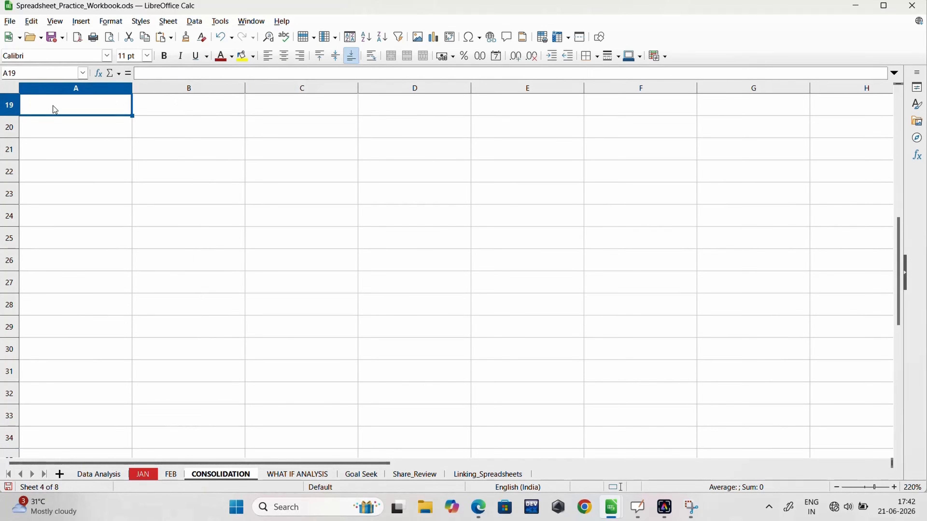
left_click(196, 21)
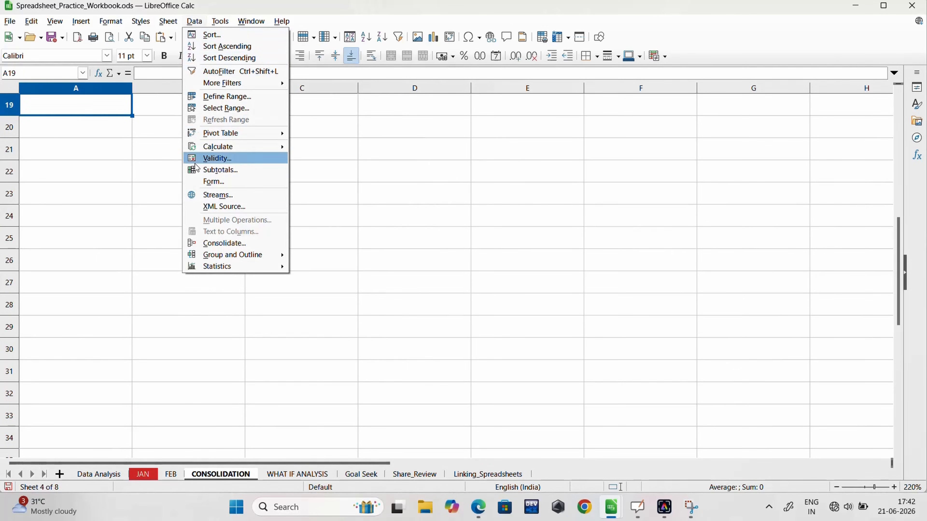
left_click(207, 243)
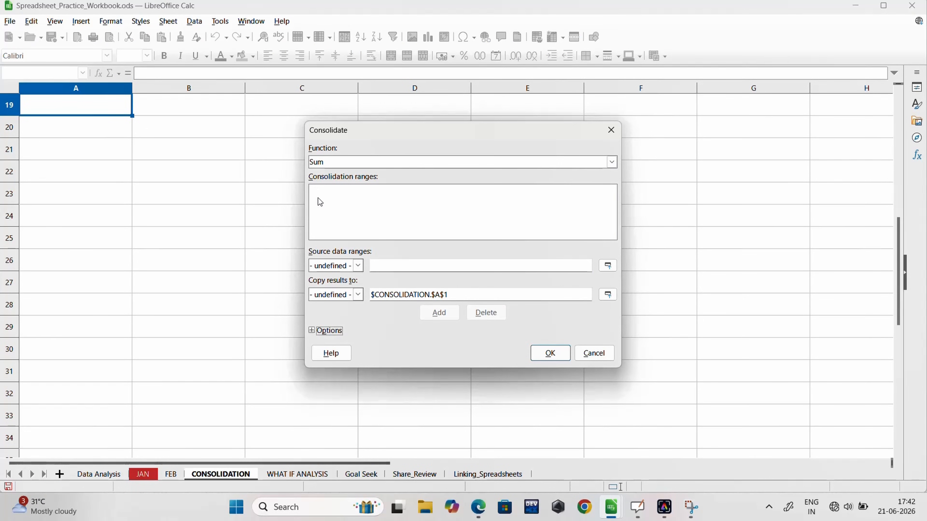
left_click(337, 164)
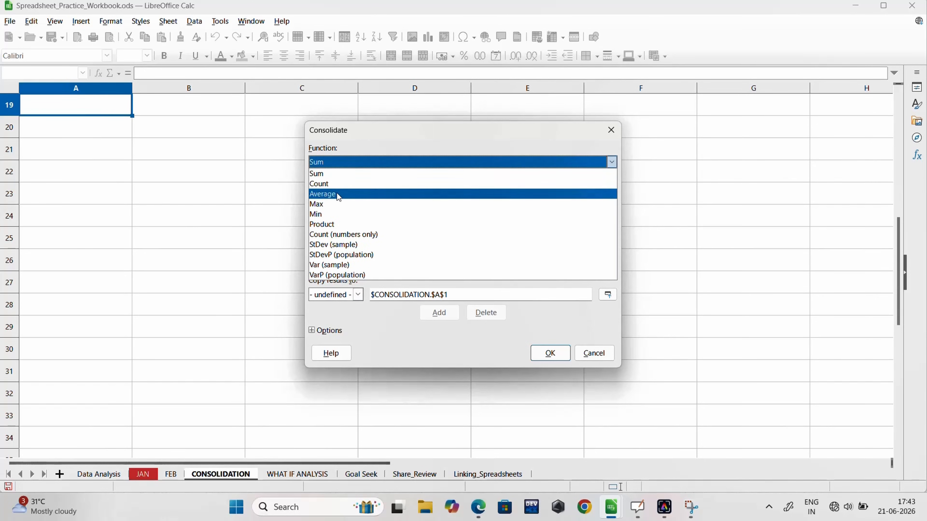
left_click(344, 173)
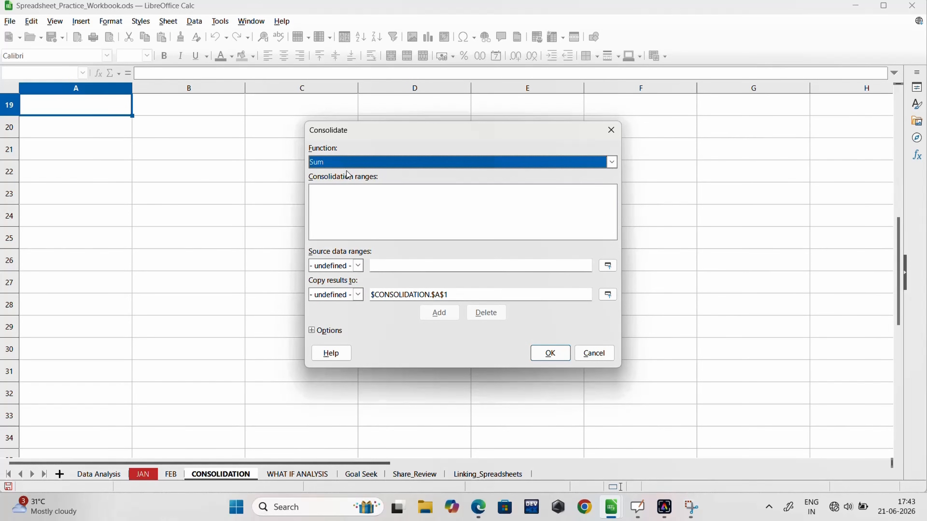
left_click(349, 166)
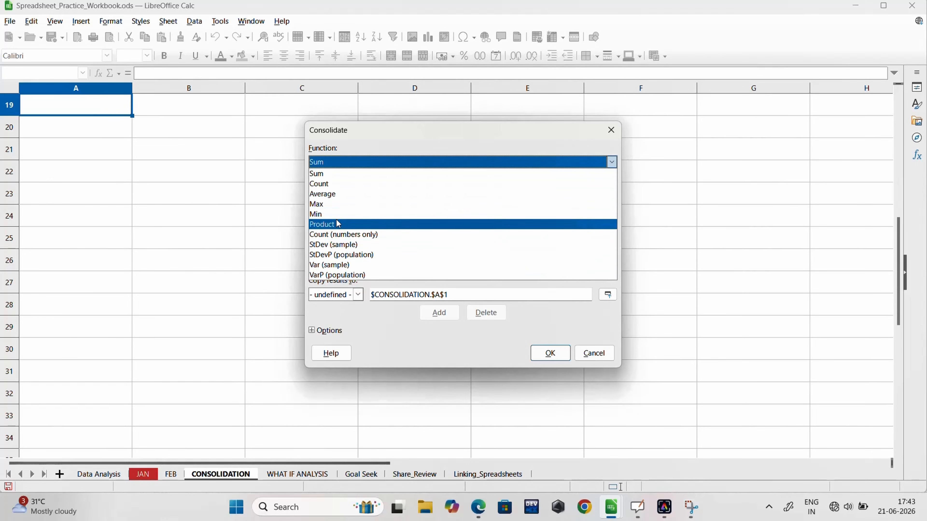
left_click(345, 173)
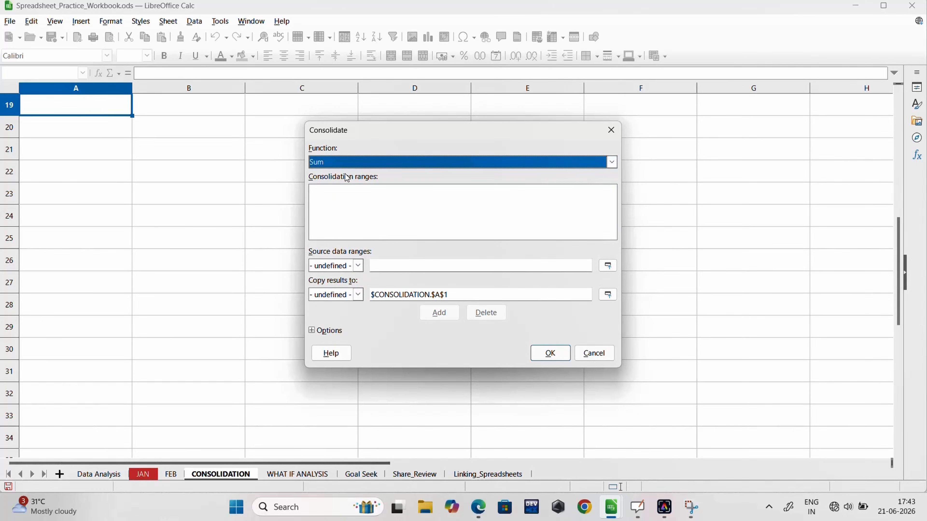
left_click(343, 189)
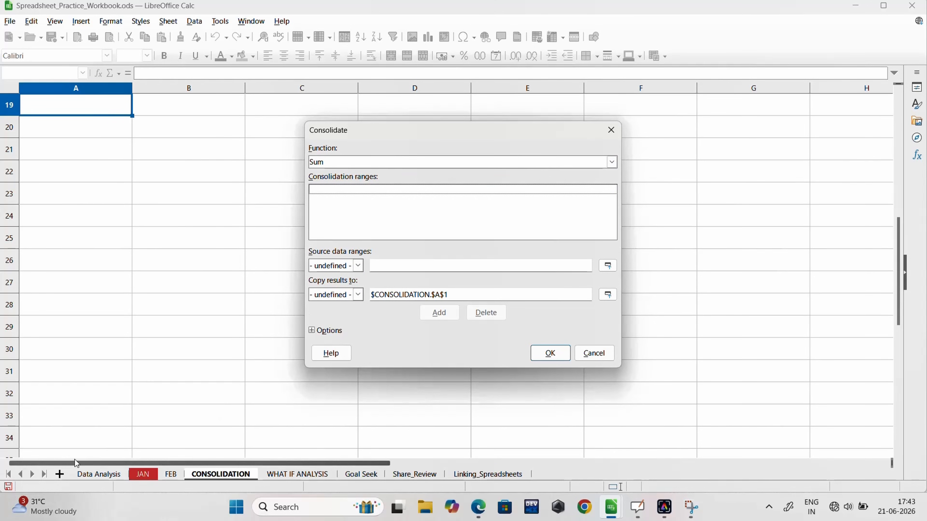
Step: Add the range A1:B14 of the JAN sheet to the consolidation ranges
left_click(154, 478)
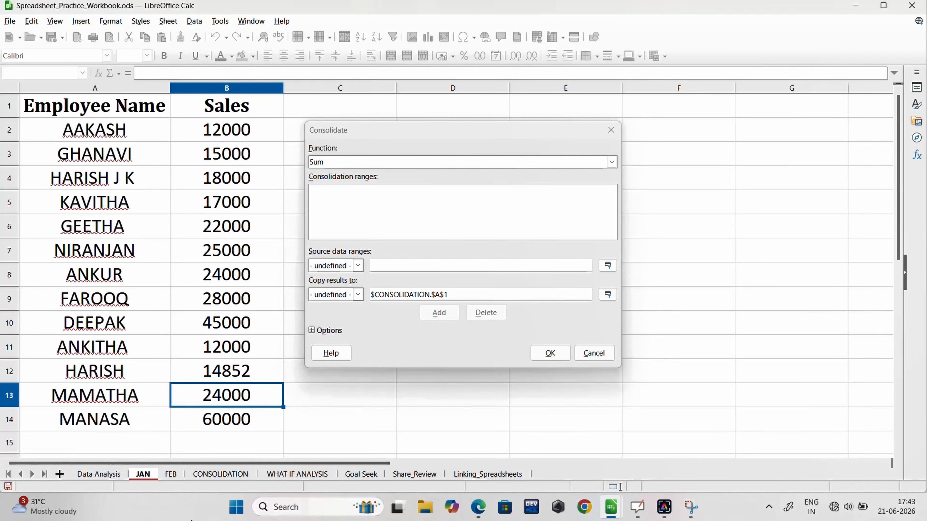
left_click(168, 474)
left_click(142, 479)
left_click_drag(63, 113, 235, 420)
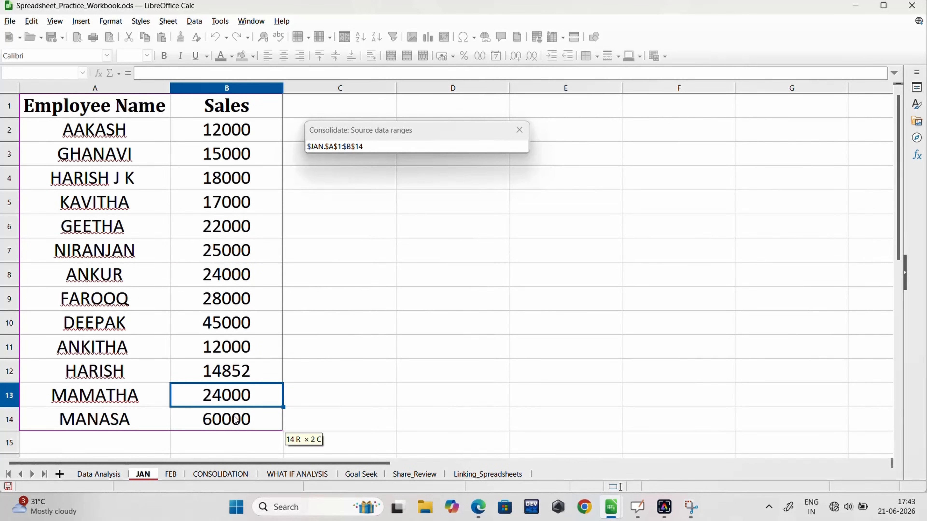
left_click_drag(235, 419, 235, 420)
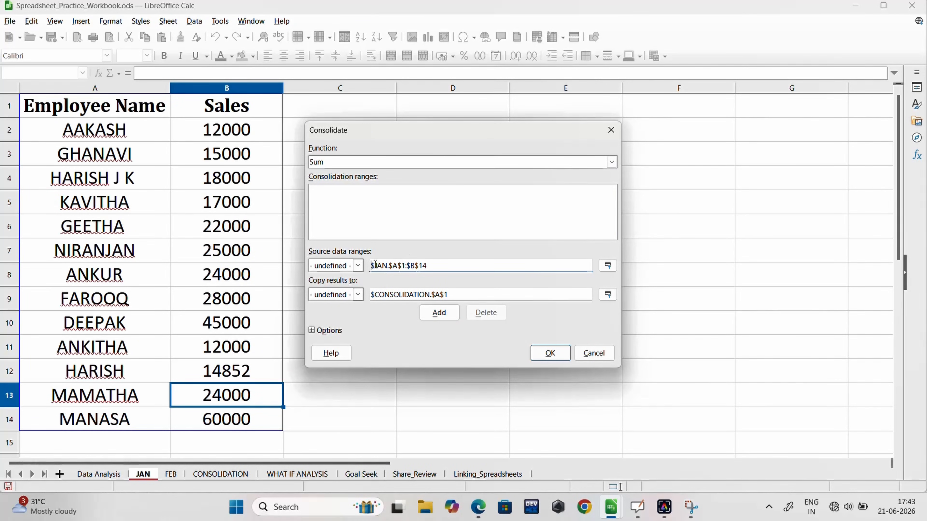
left_click_drag(388, 266, 426, 274)
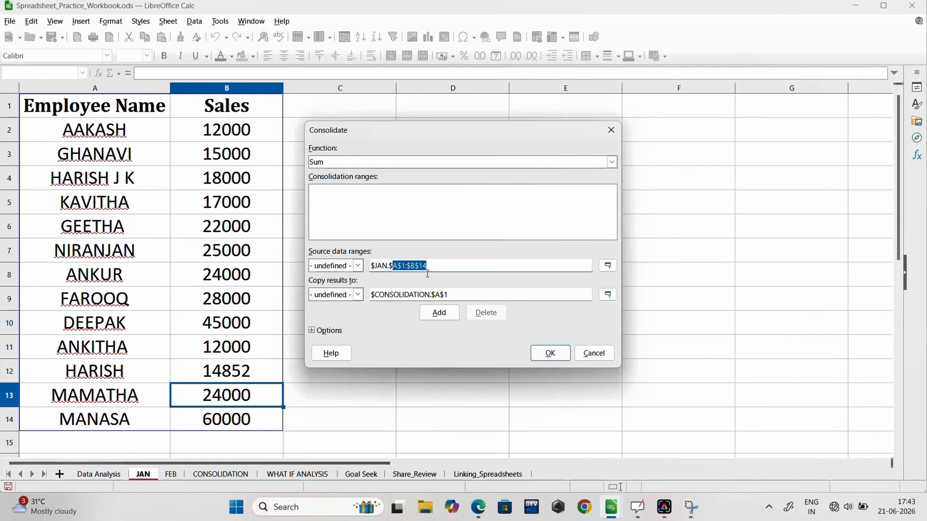
left_click(434, 319)
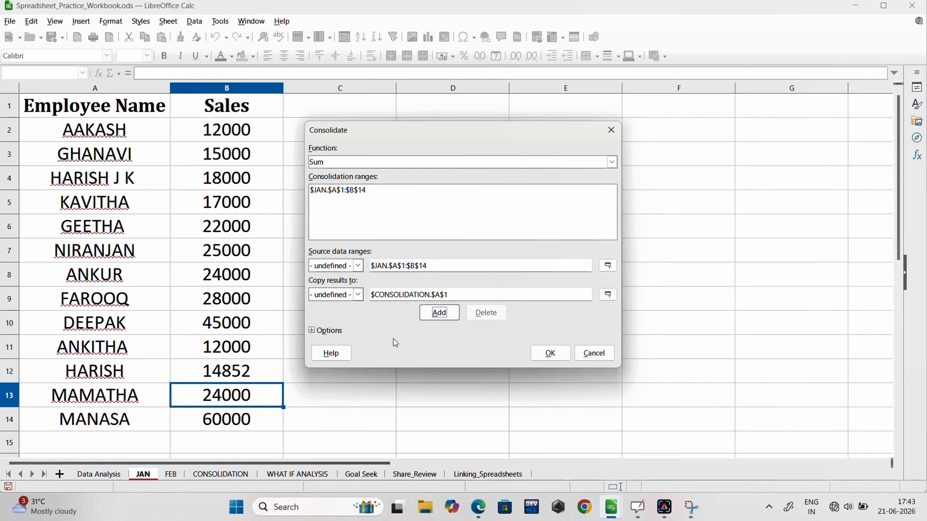
Step: Add the range A1:B14 of the FEB sheet to the consolidation ranges
left_click(171, 474)
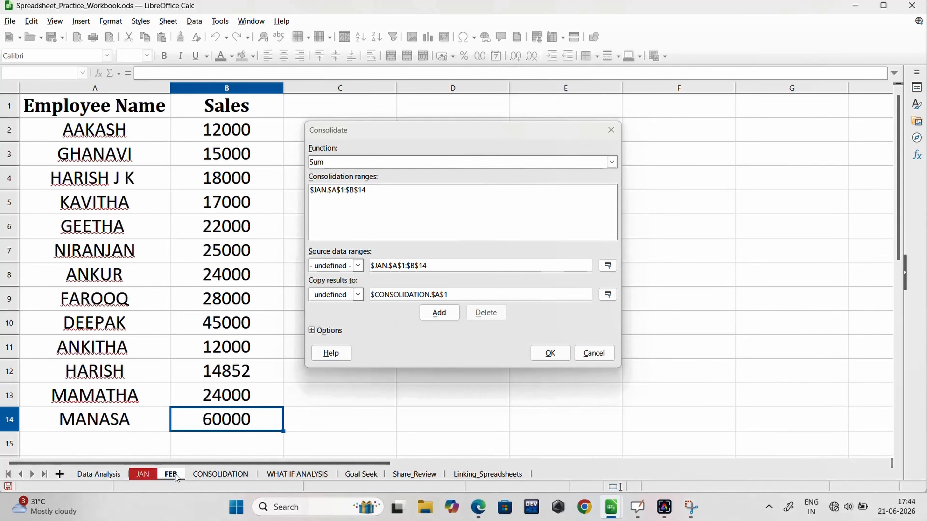
left_click_drag(49, 110, 228, 423)
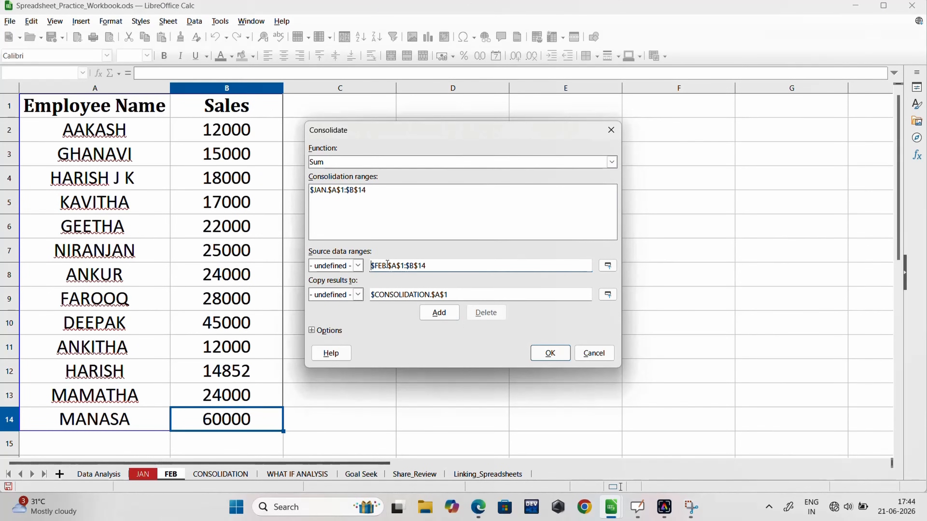
double_click(378, 266)
left_click_drag(392, 266, 428, 265)
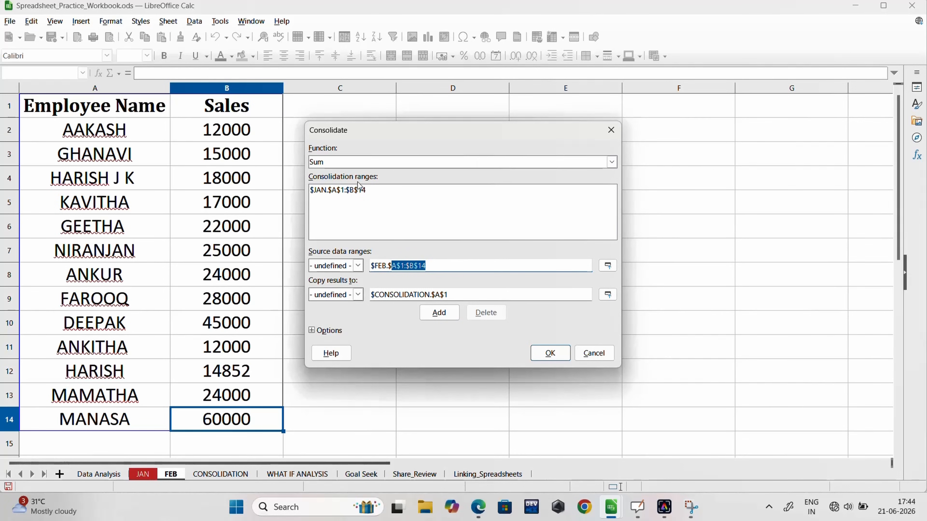
left_click(437, 316)
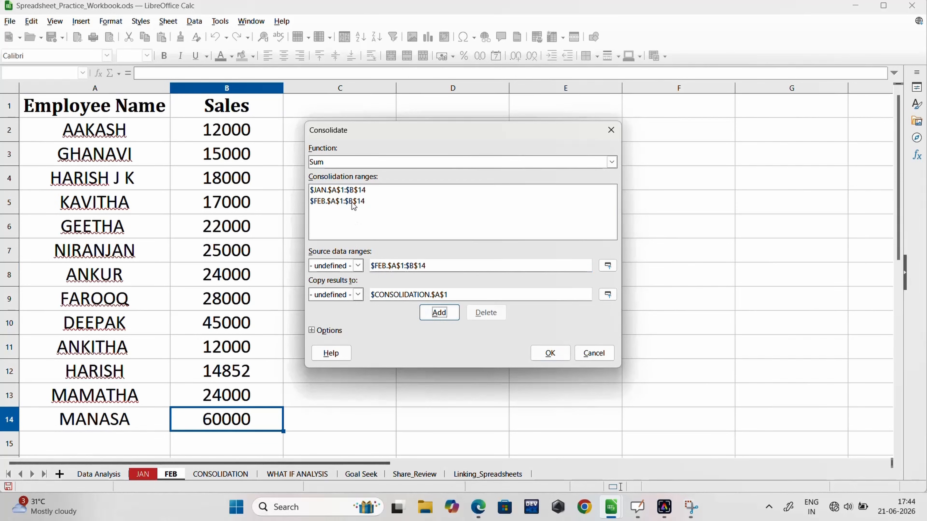
Step: Expand the consolidation options and enable consolidating by both row labels and column labels
left_click(328, 331)
left_click(328, 332)
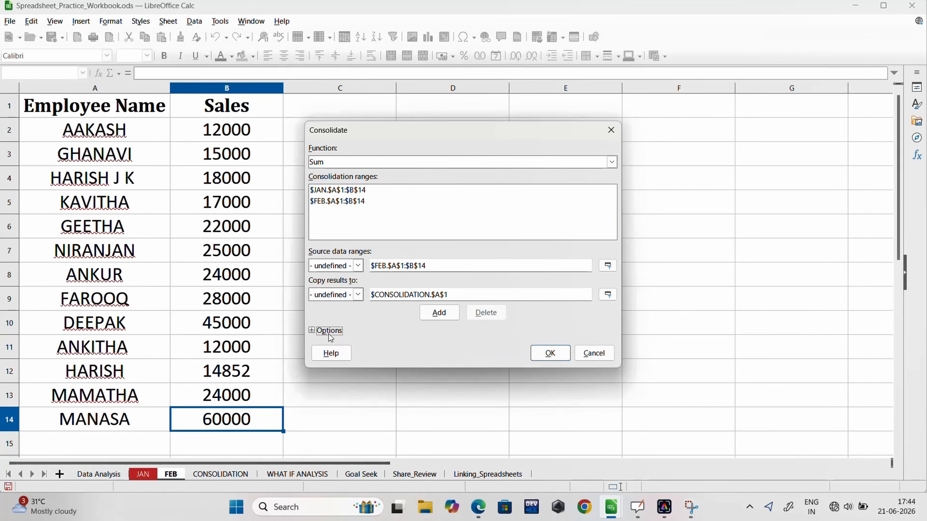
left_click(318, 332)
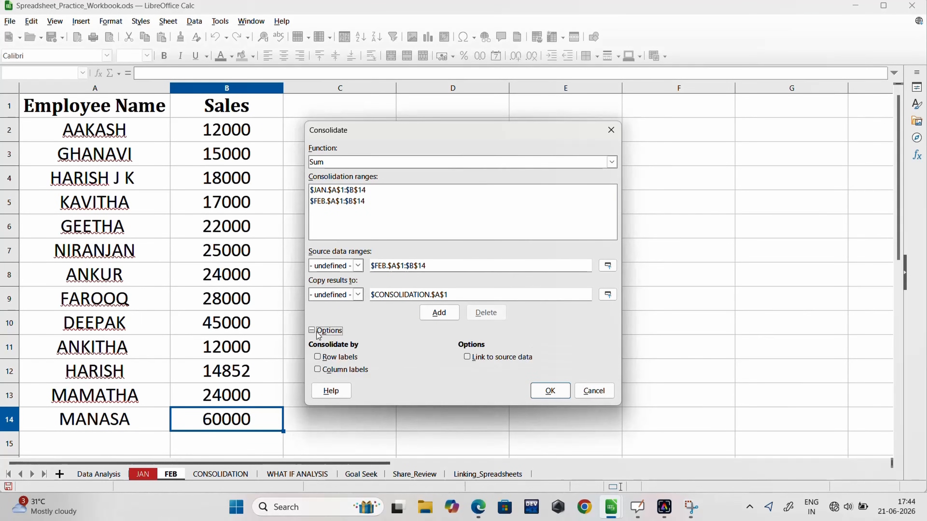
left_click(332, 357)
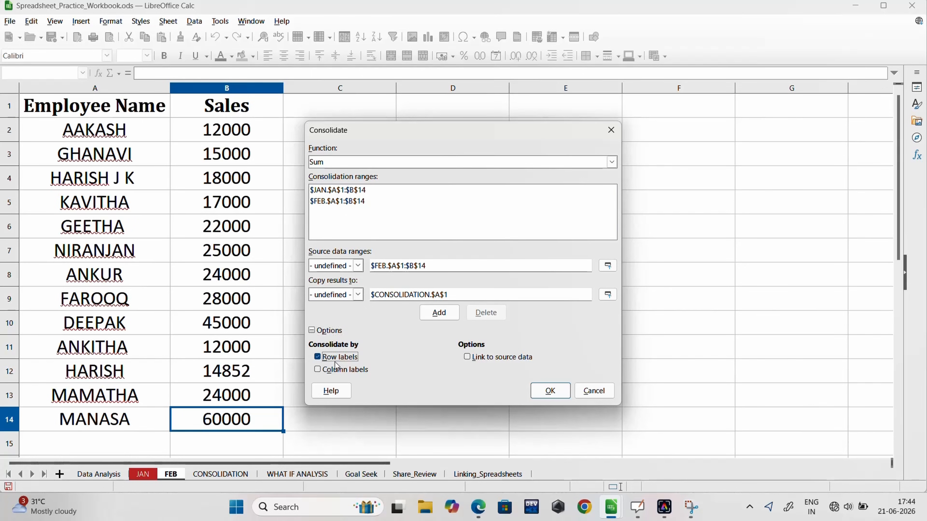
left_click(336, 371)
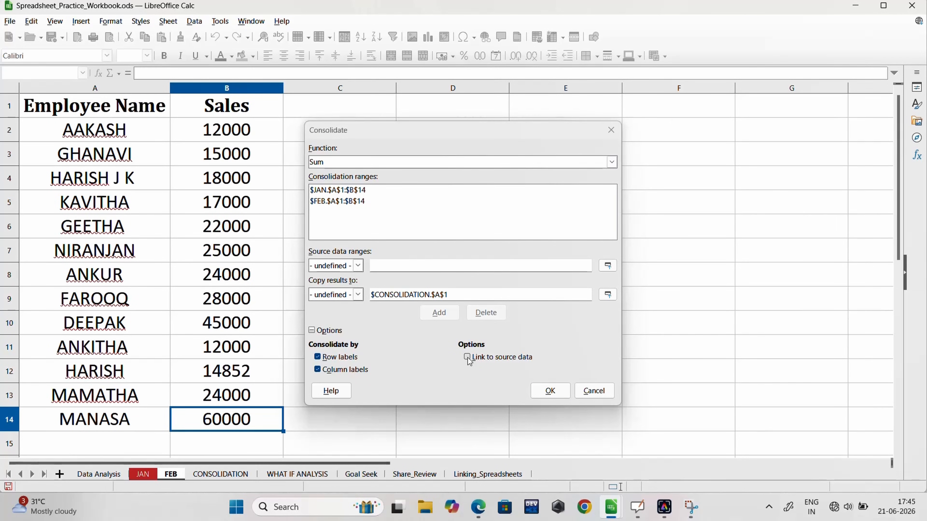
Step: Run the consolidation with links to the source data, and fit column A's width to its contents on the CONSOLIDATION sheet
left_click(467, 358)
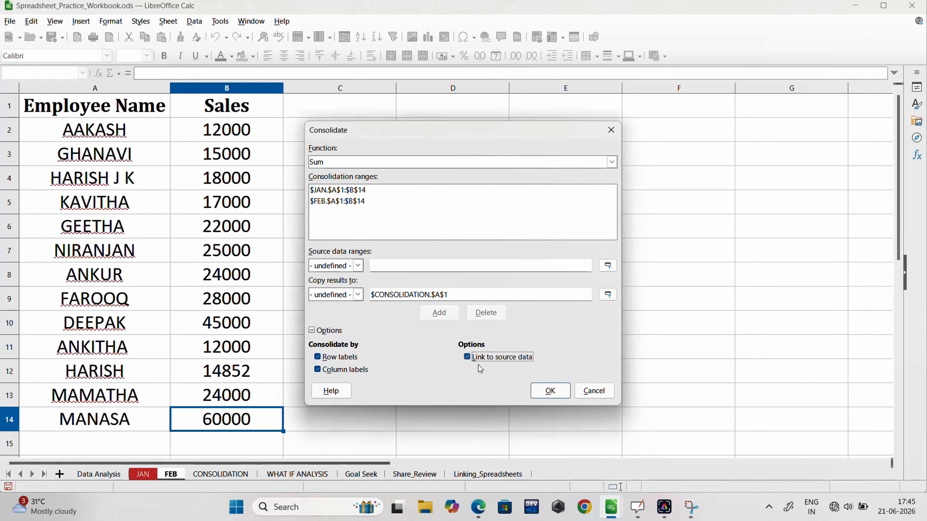
left_click(552, 395)
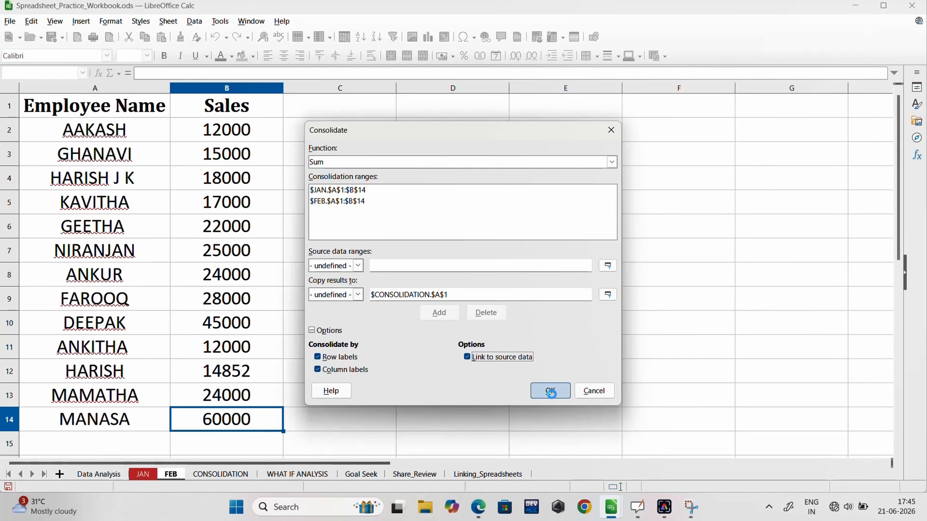
scroll(139, 255, "up", 3)
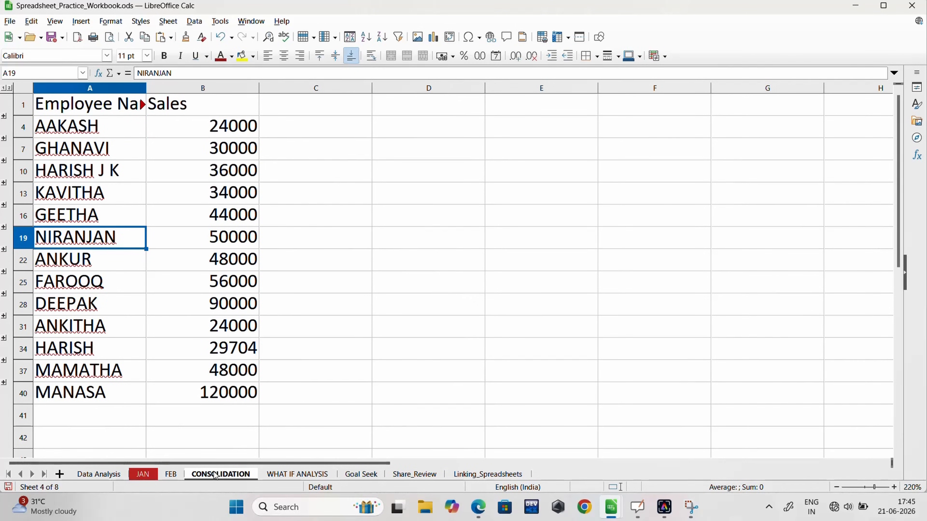
left_click(126, 103)
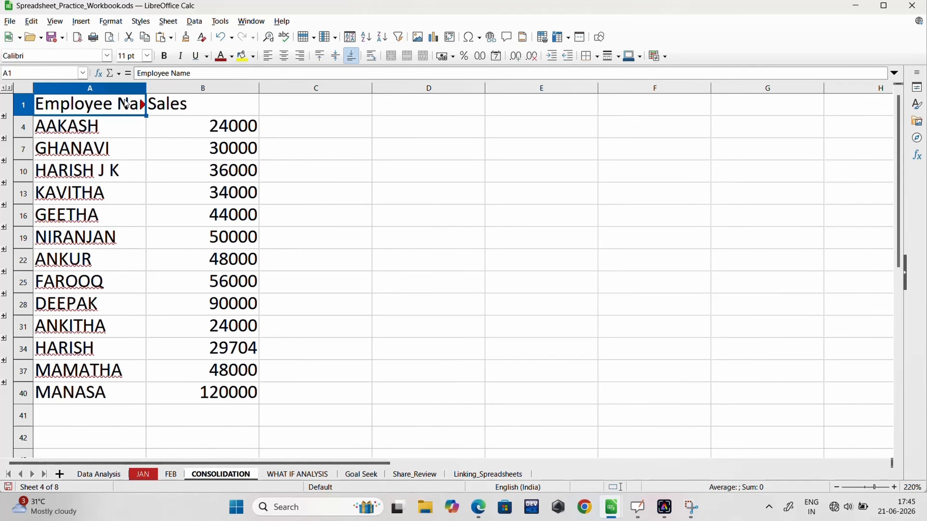
double_click(146, 89)
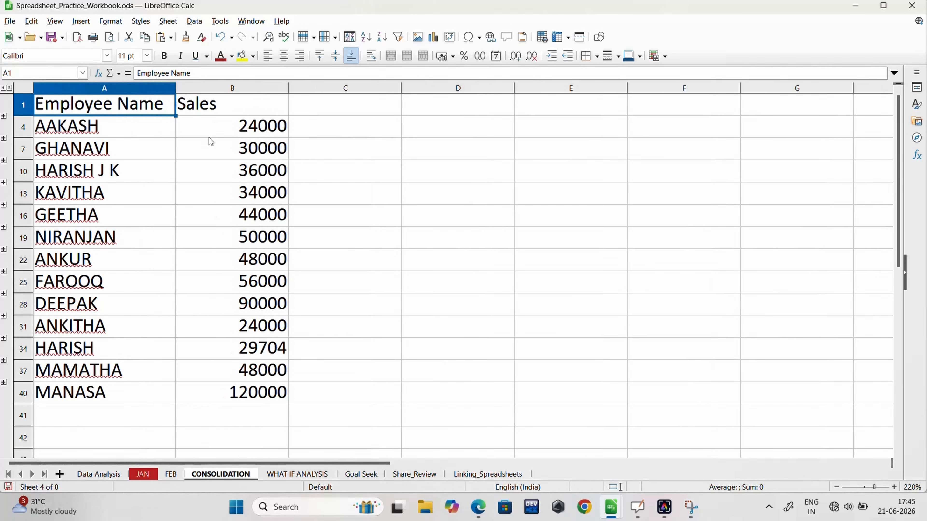
Step: Compare the sales figures on the JAN and FEB sheets with the summed sales on the CONSOLIDATION sheet
left_click(139, 476)
left_click(201, 474)
left_click(168, 475)
left_click(206, 474)
left_click_drag(254, 123, 253, 127)
left_click_drag(254, 127, 253, 195)
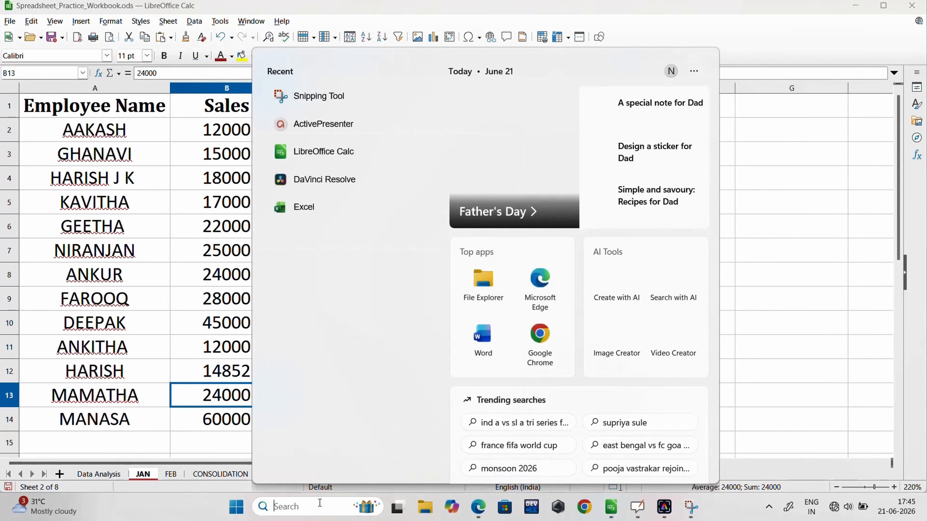
Step: Switch to Calculator and place its window clear of the sales table
type("Calculator")
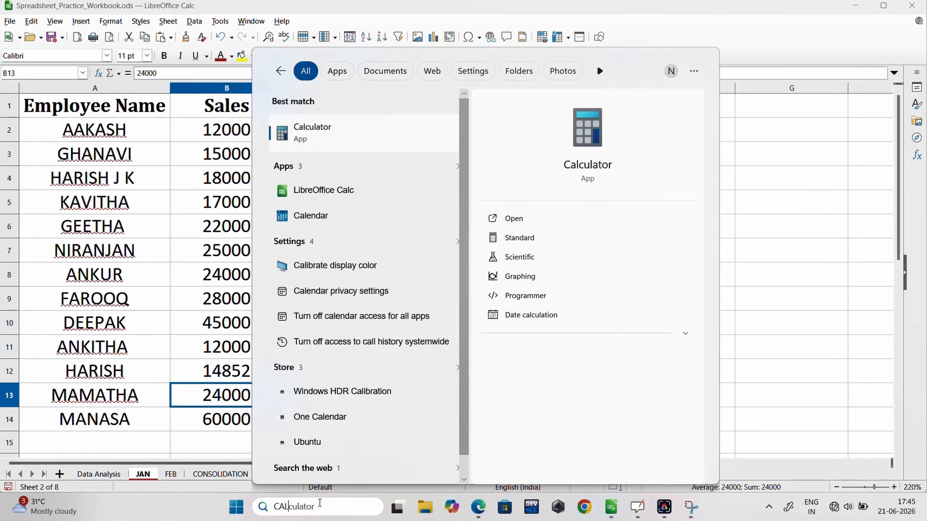
key("Return")
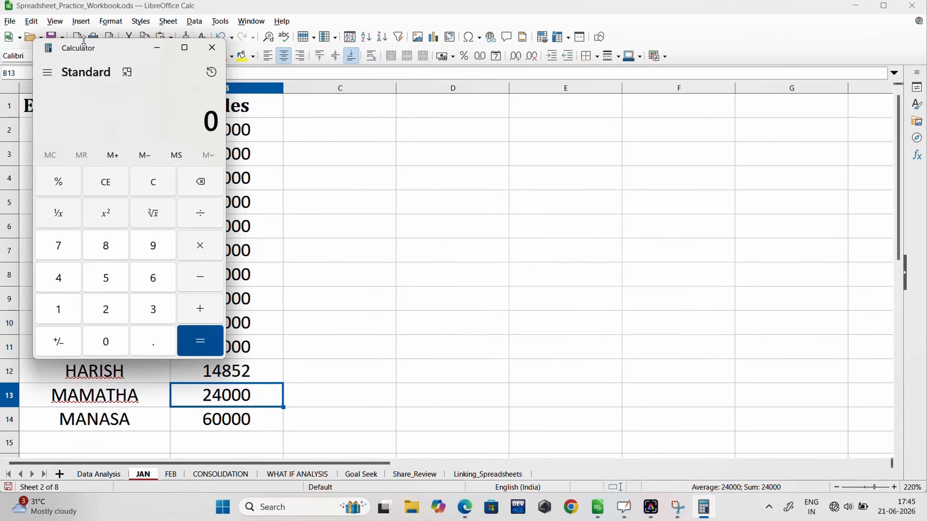
left_click_drag(83, 41, 517, 123)
Step: Add the B2 sales of the JAN and FEB sheets, 12000 + 12000, in Calculator and compare the sum with the CONSOLIDATION sheet
left_click(221, 135)
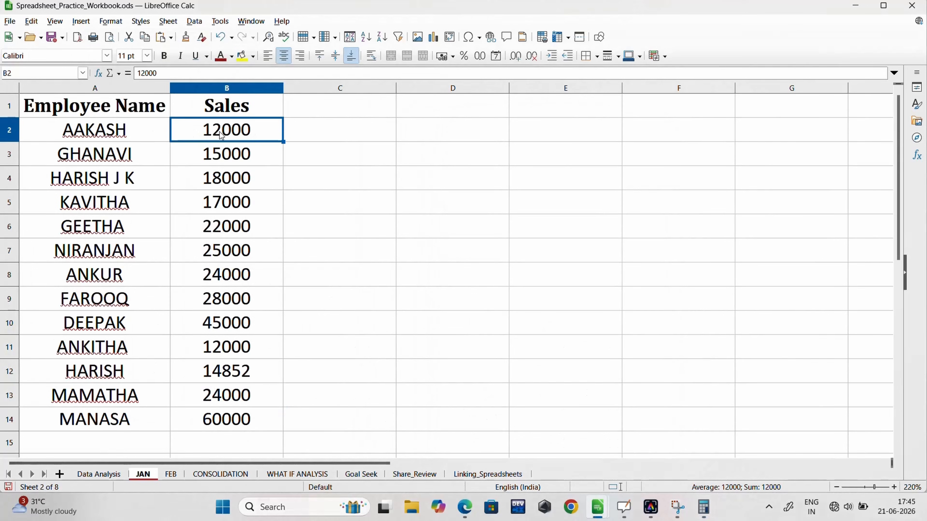
key("alt+Tab")
type("12000")
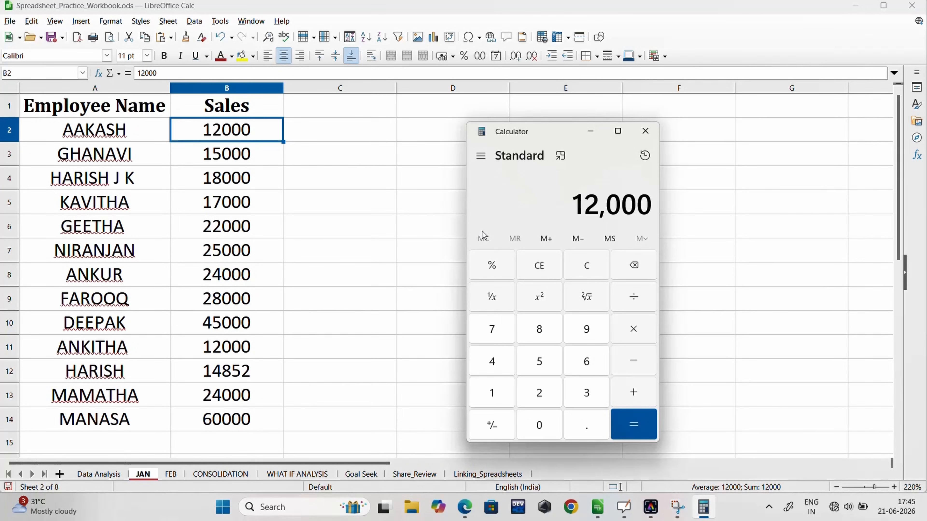
key("plus")
left_click(177, 473)
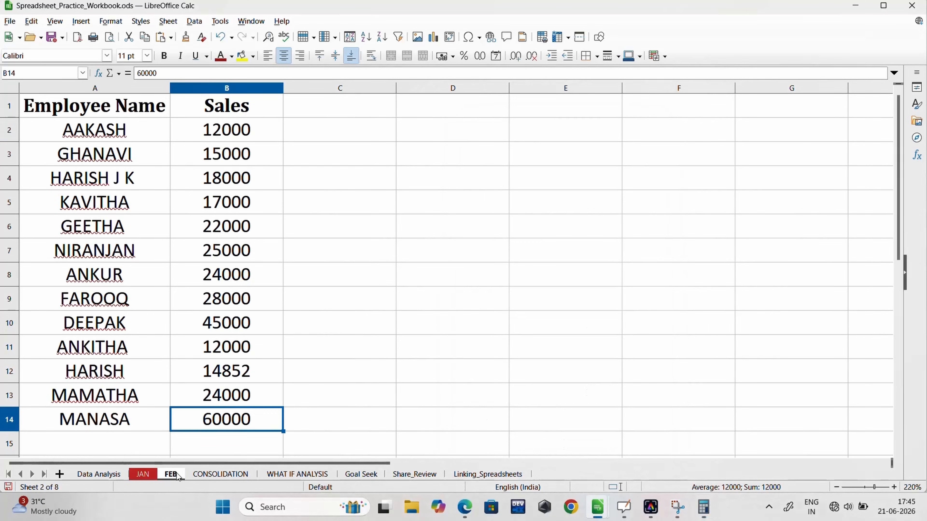
left_click(222, 133)
key("alt+Tab")
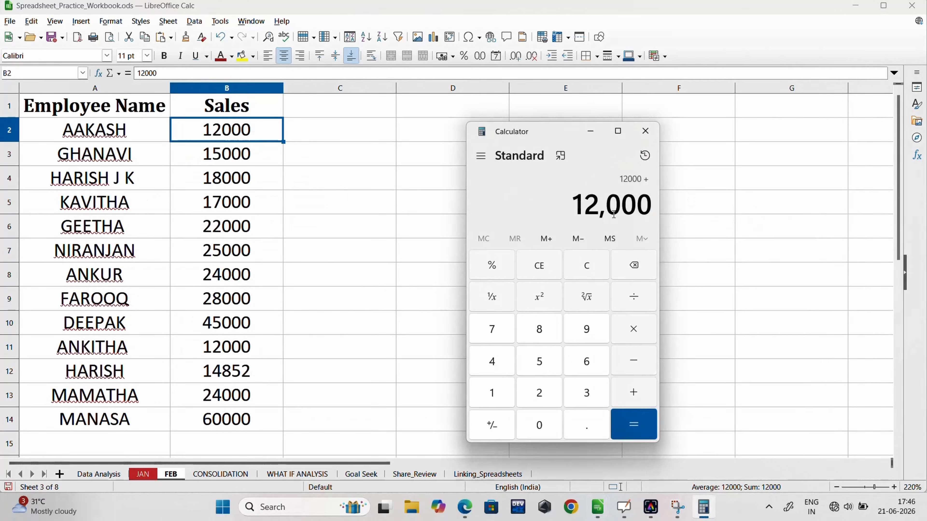
type("12000")
key("Return")
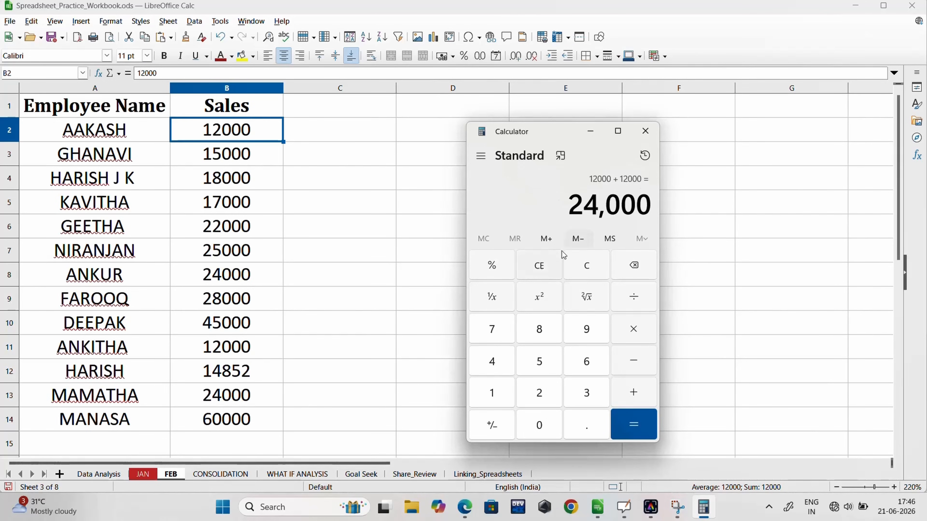
left_click(220, 473)
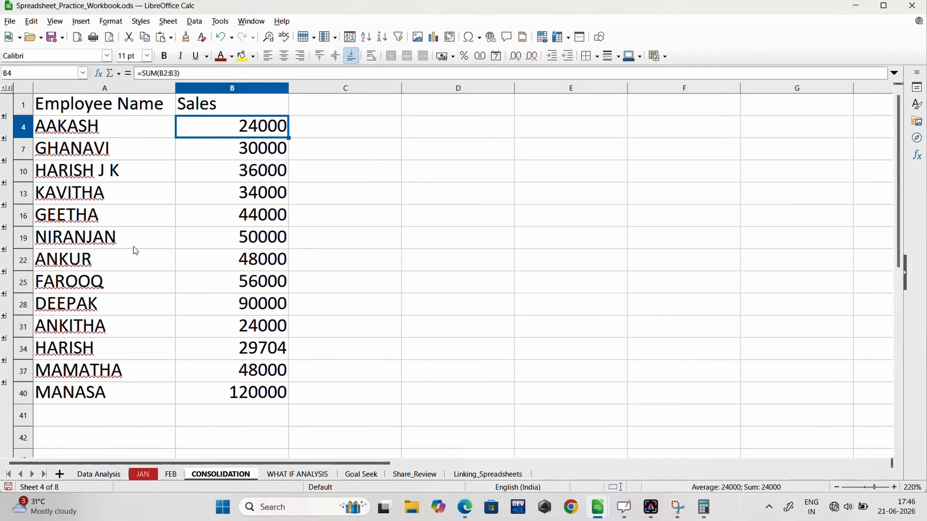
Step: Review rows 10 and 11 of the JAN sheet, then start a new Calculator sum with the B10 sales of 45000
left_click(141, 474)
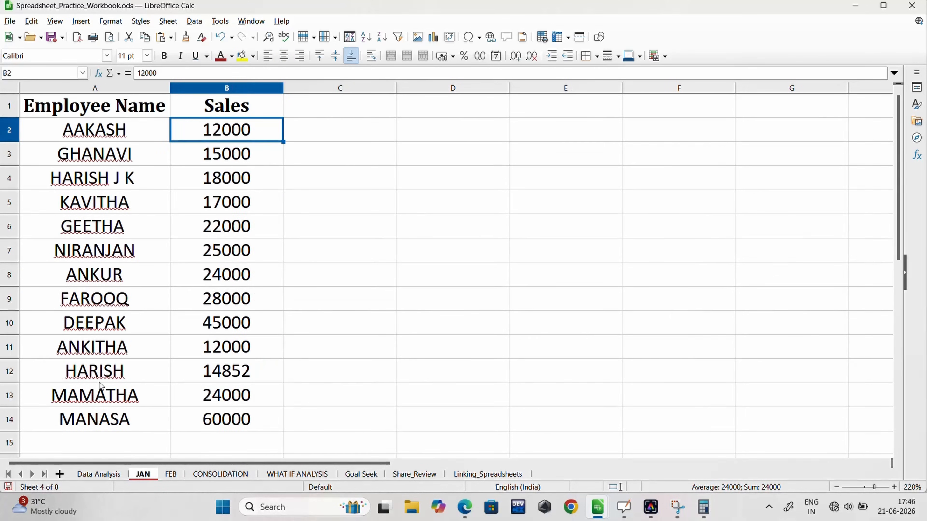
left_click(103, 348)
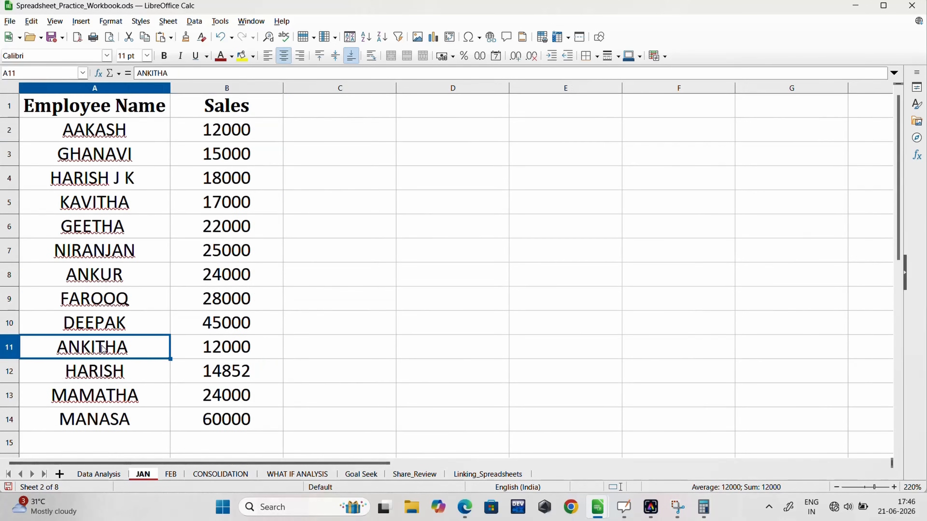
left_click(214, 355)
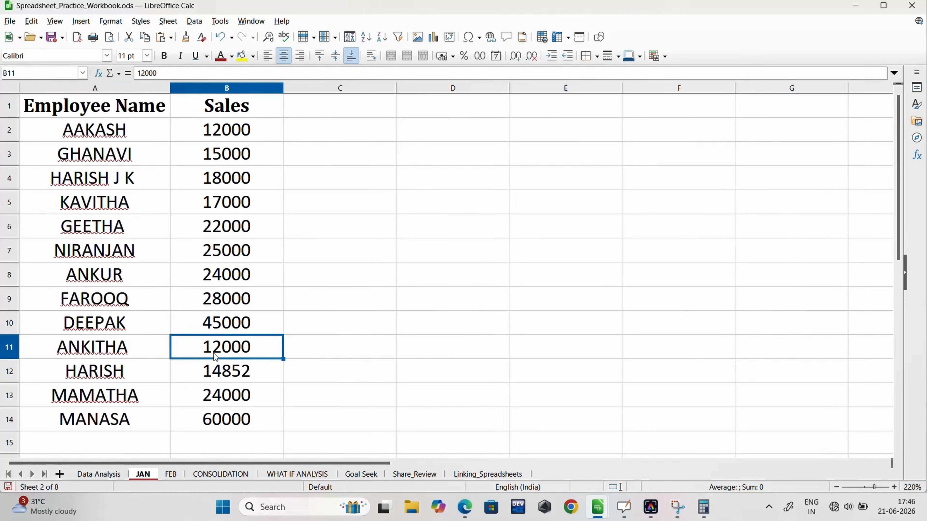
left_click(104, 333)
left_click(234, 330)
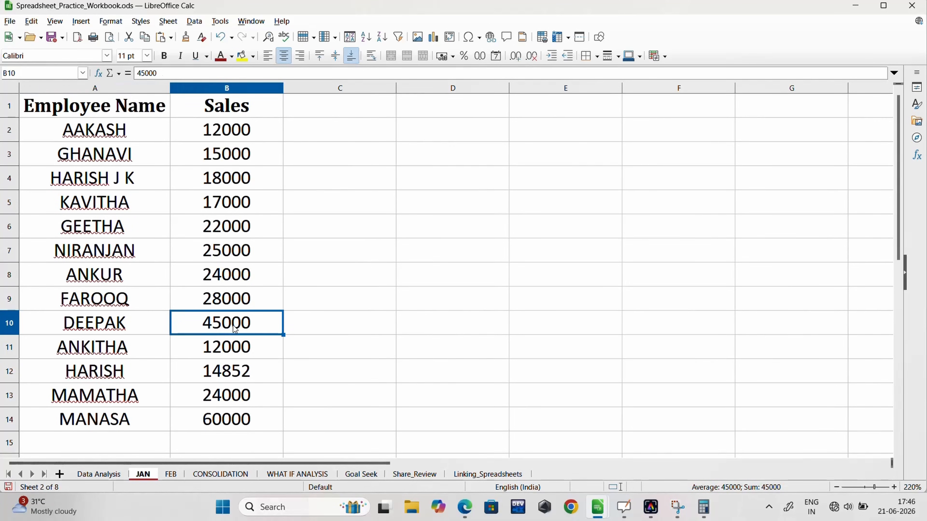
left_click(102, 329)
left_click(704, 507)
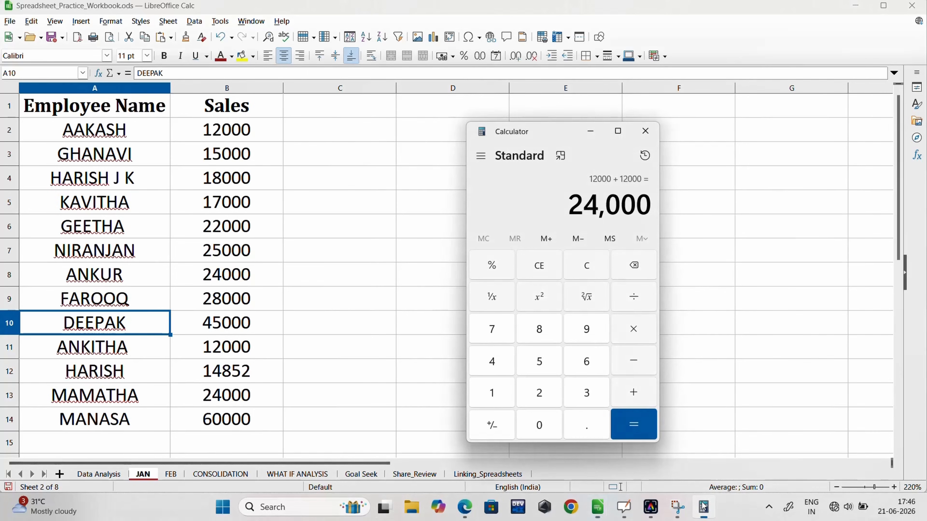
left_click(586, 265)
type("45000")
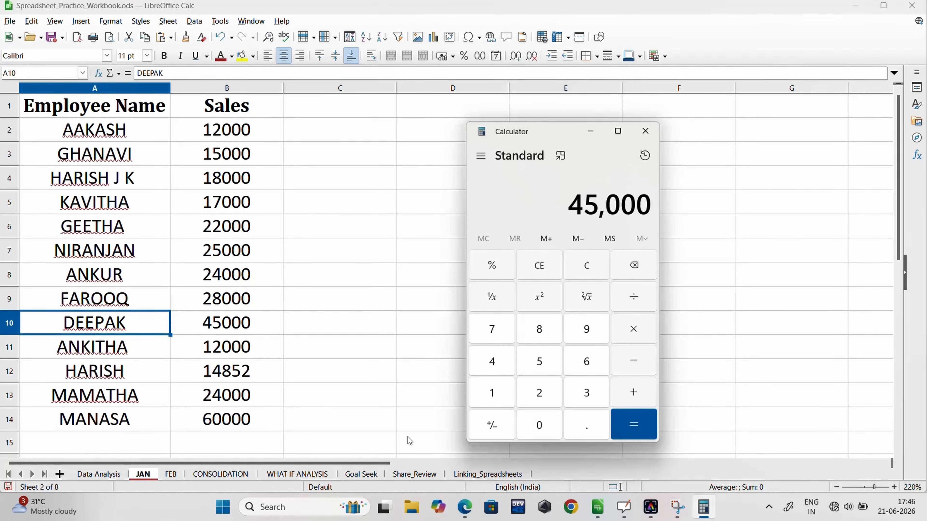
type("+")
Step: Add the FEB sheet's B10 sales of 45000 to the Calculator sum and compare it with B28 on the CONSOLIDATION sheet
left_click(171, 474)
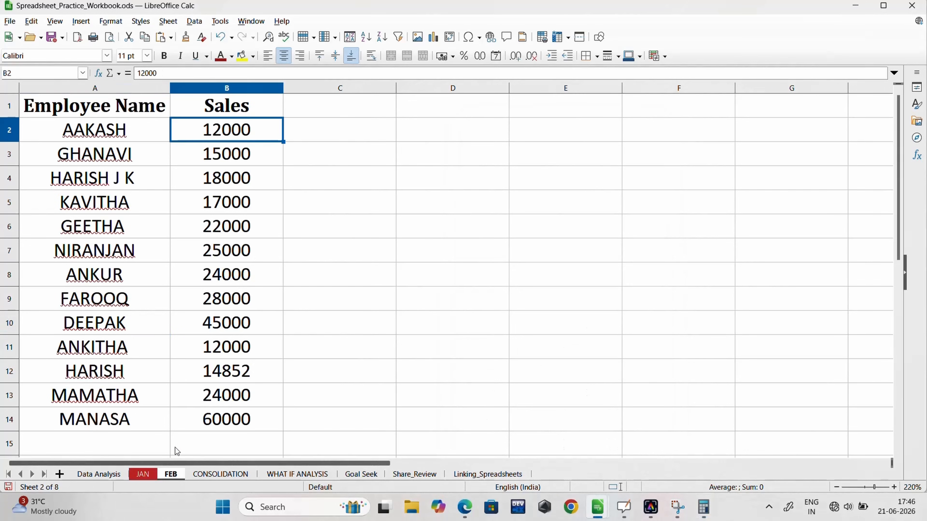
left_click(221, 327)
key("alt+Tab")
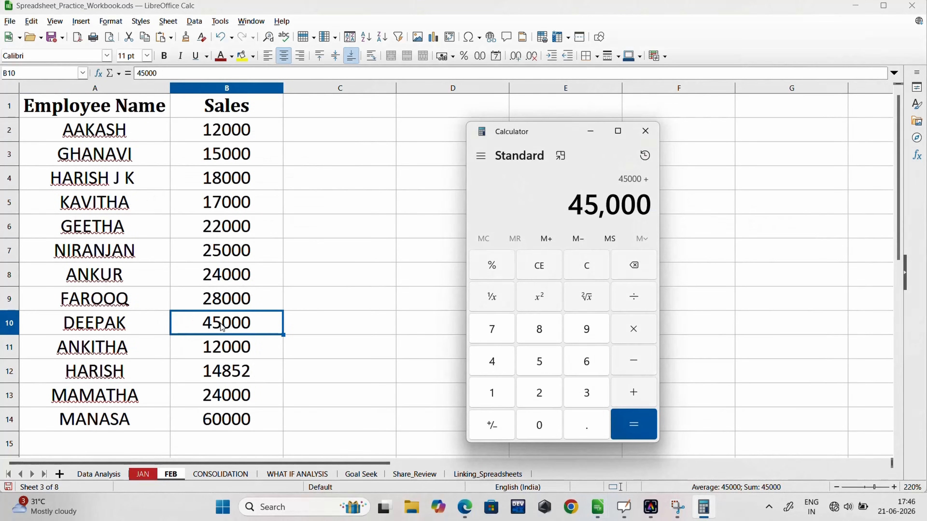
type("45000")
key("Return")
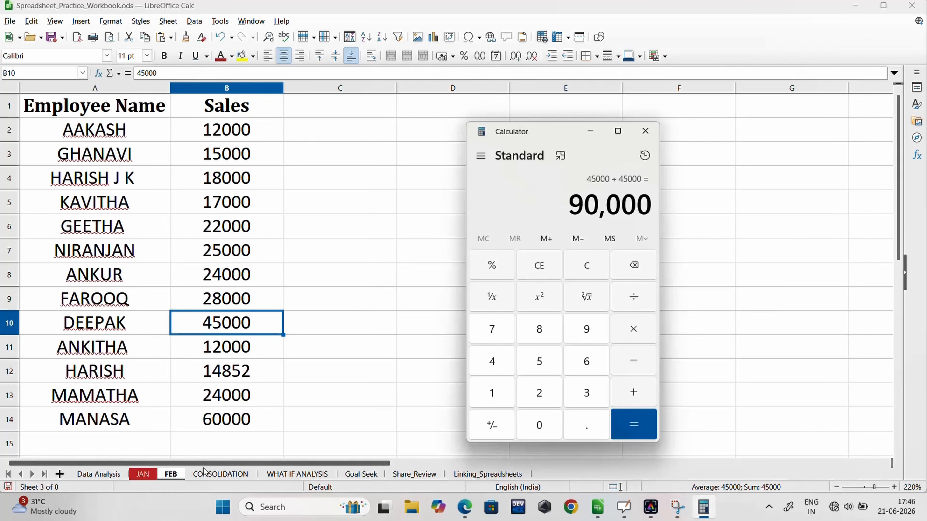
left_click(215, 473)
left_click(99, 311)
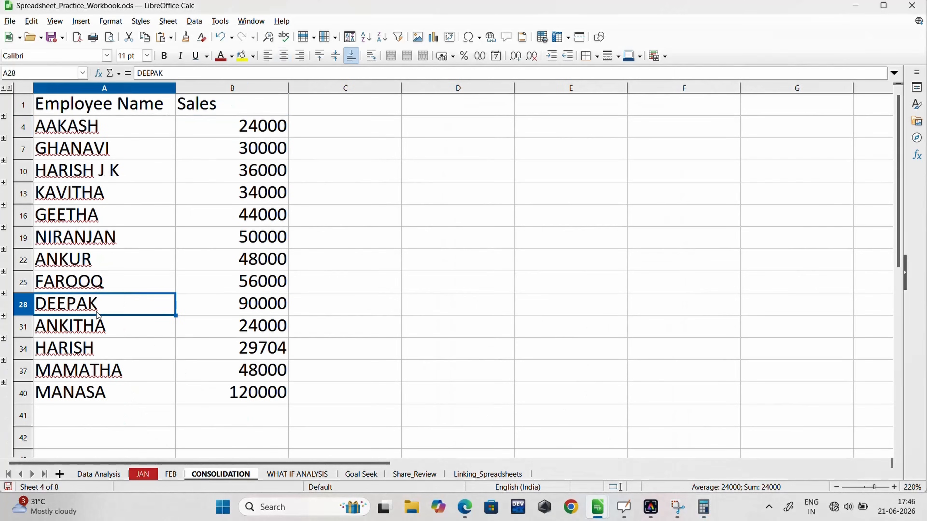
left_click(269, 310)
Step: Set the sales in B10 of the FEB sheet to 70000 and check the linked total on the CONSOLIDATION sheet
left_click(170, 474)
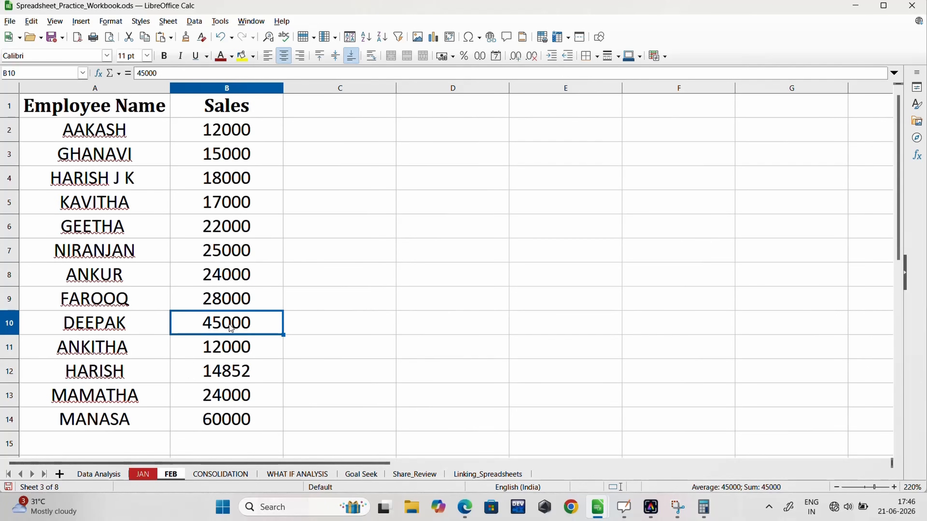
left_click(142, 474)
left_click(222, 325)
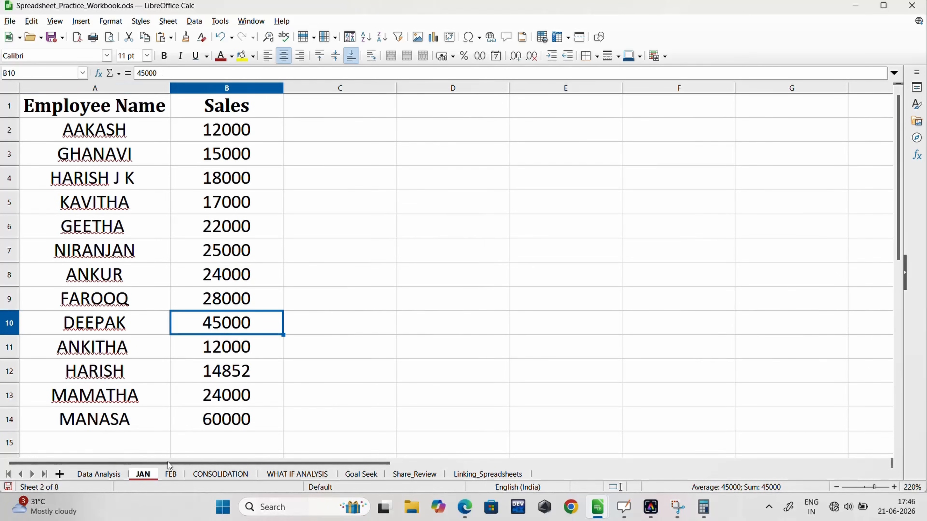
left_click(170, 474)
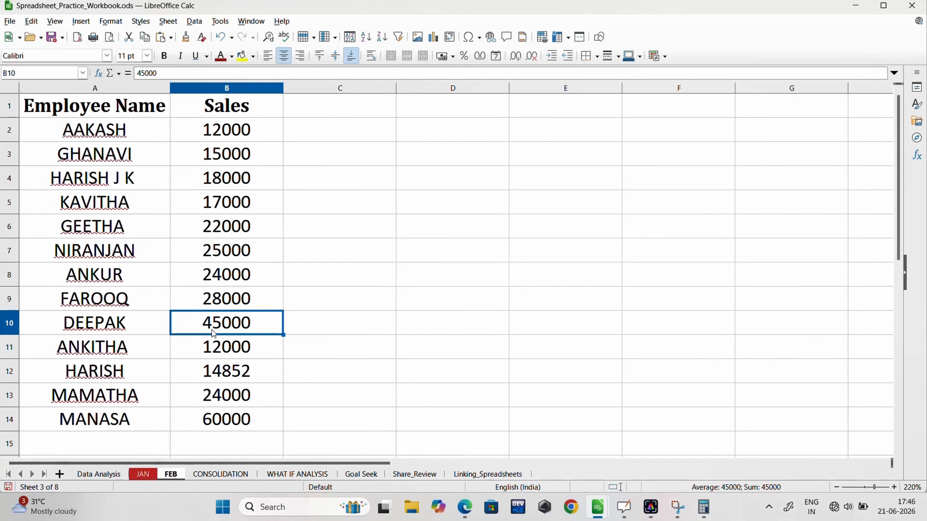
type("70000")
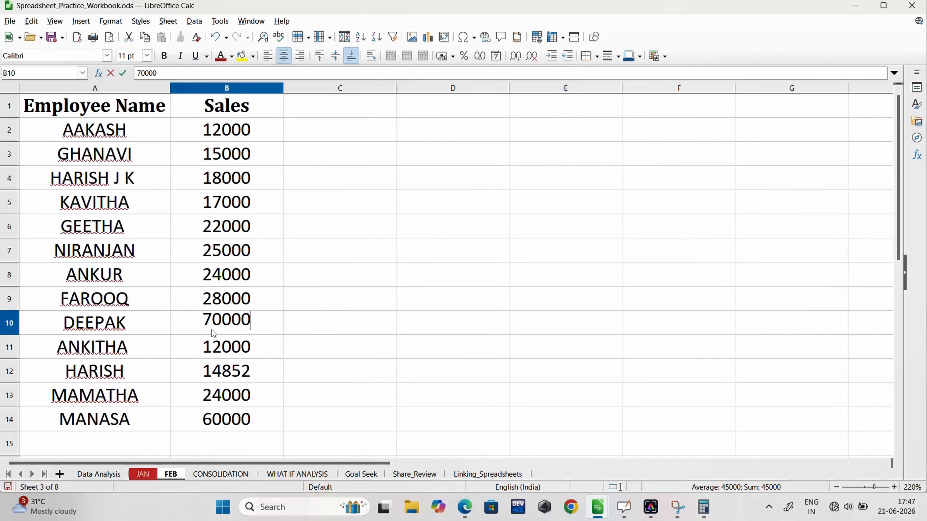
key("Return")
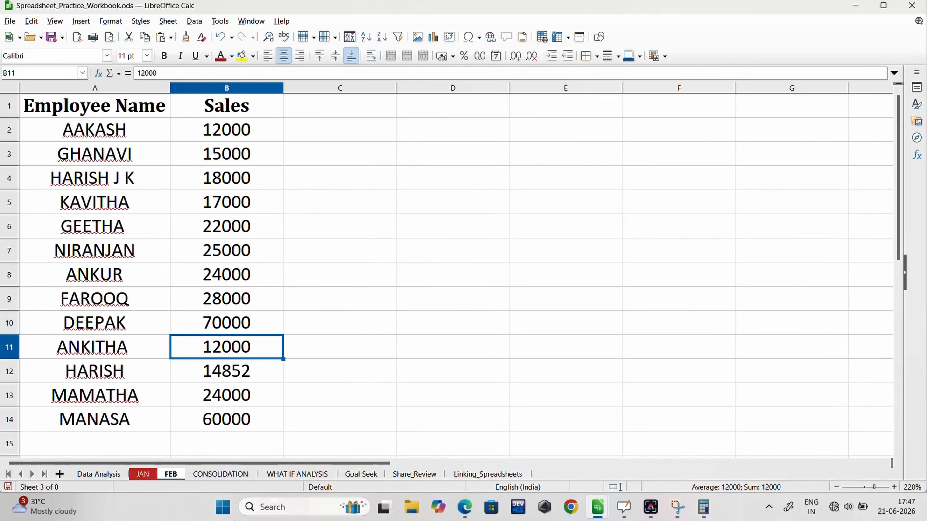
left_click(197, 474)
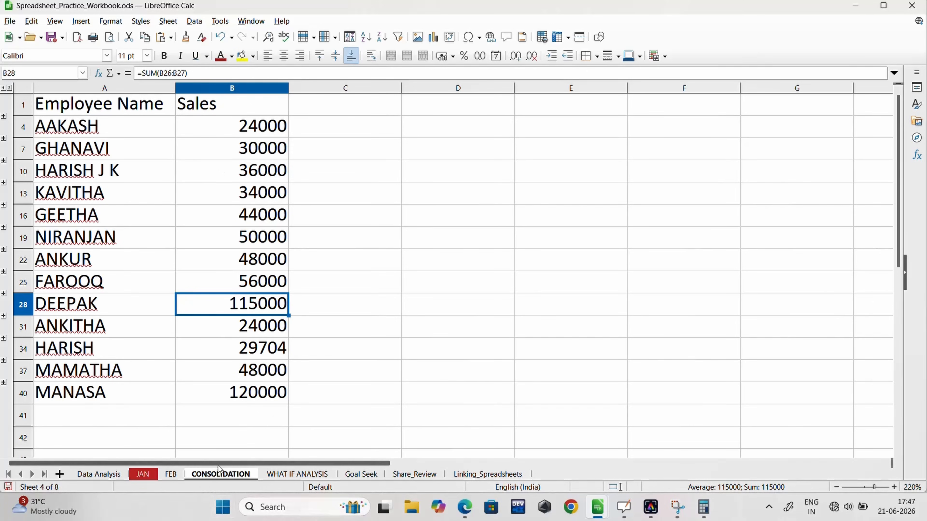
Step: Compare the first employee's sales in B2 on the JAN and FEB sheets, and set the JAN value to 45000
left_click(143, 474)
left_click(170, 474)
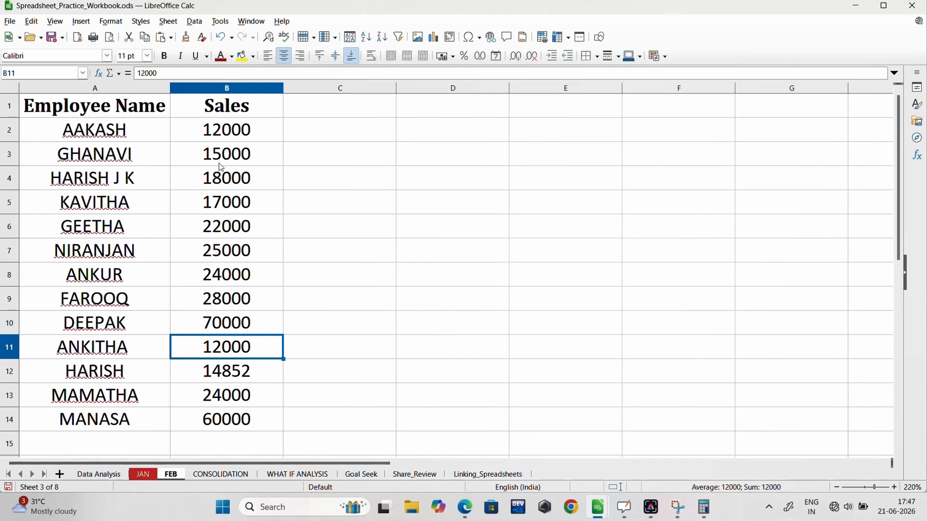
left_click(218, 130)
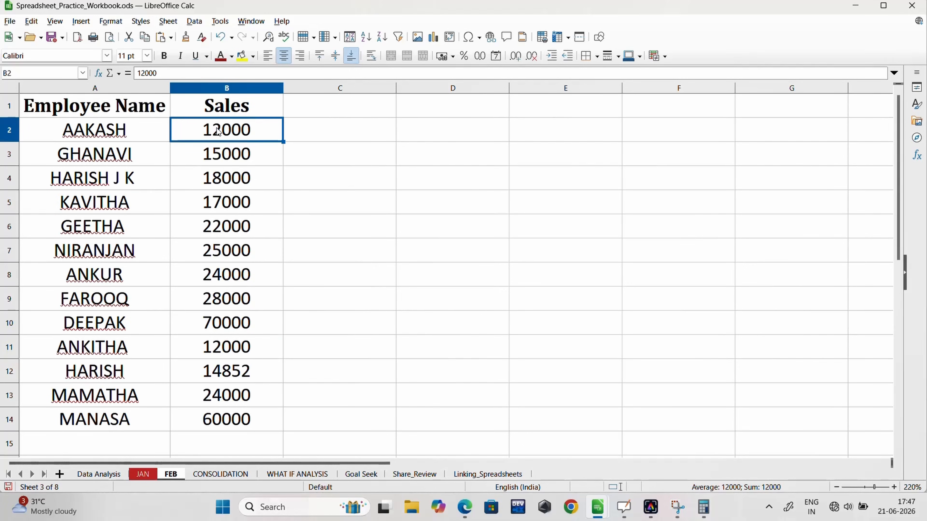
left_click(138, 475)
left_click(229, 131)
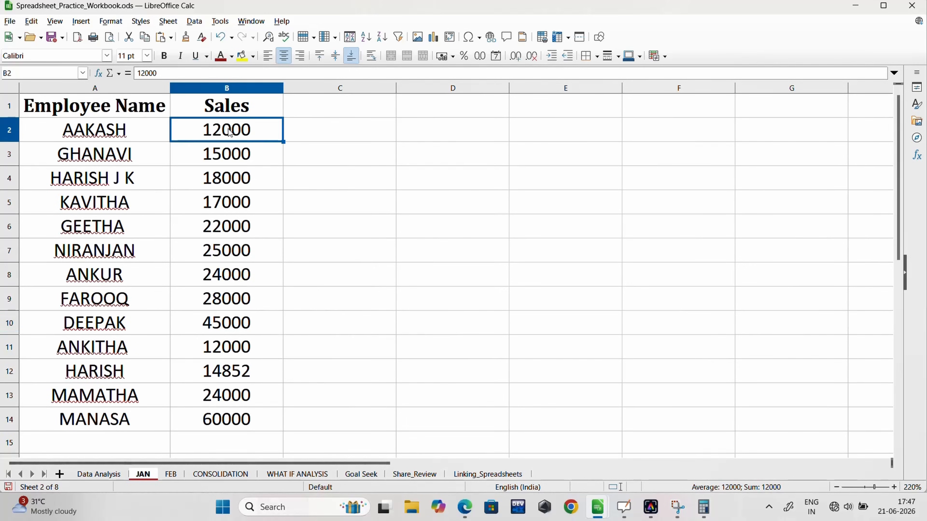
type("45000")
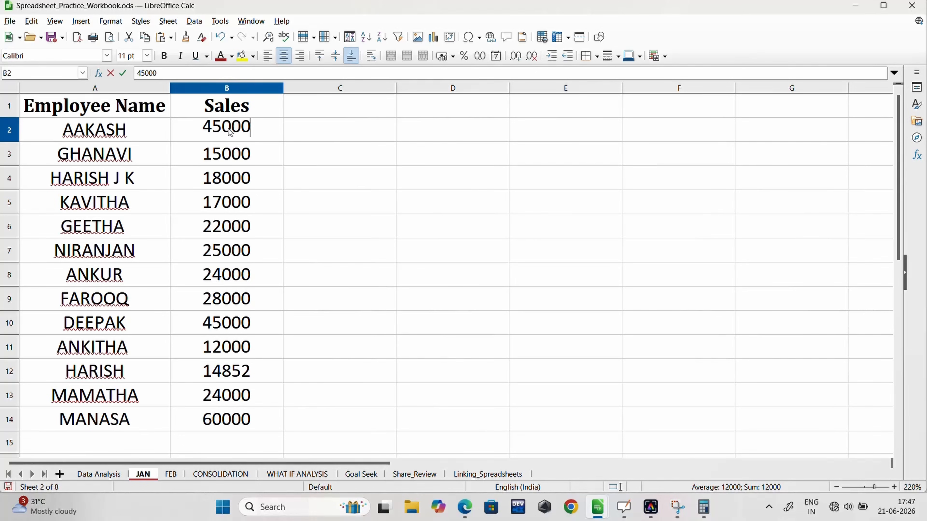
left_click(166, 480)
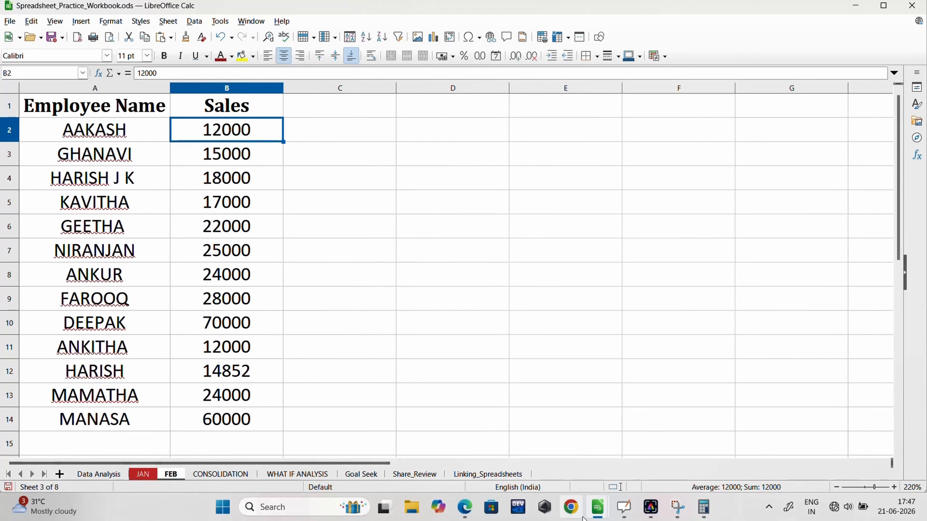
Step: Add 45000 and 12000 in Calculator and compare the sum with B4 on the CONSOLIDATION sheet
left_click(703, 507)
key("Escape")
type("45")
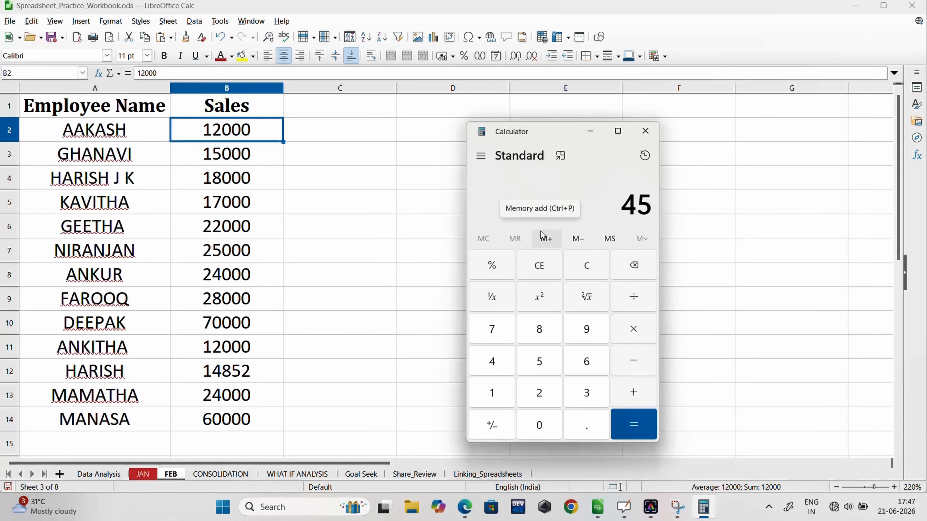
type("000+12000")
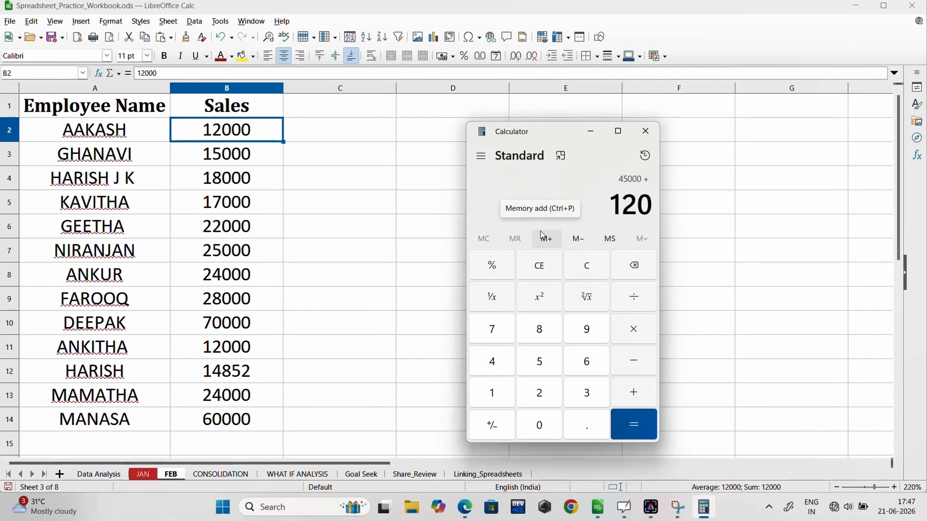
key("Return")
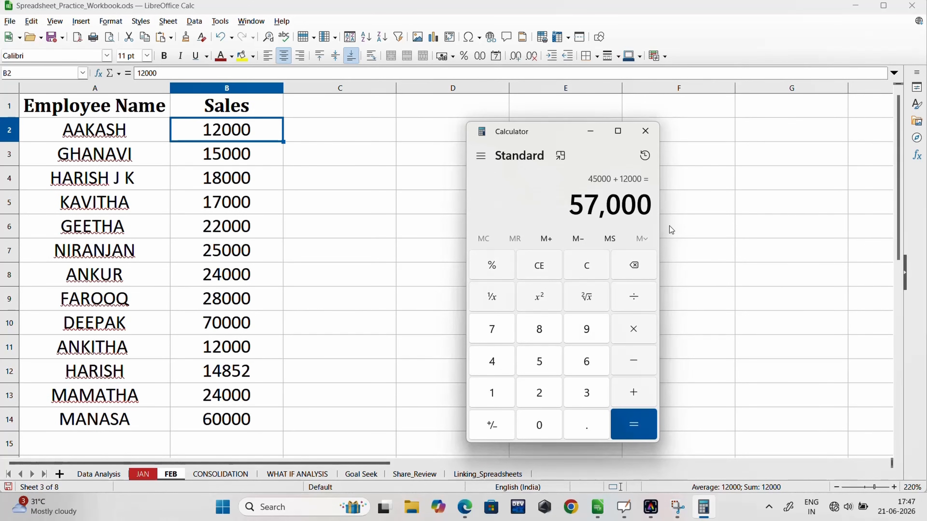
left_click(244, 475)
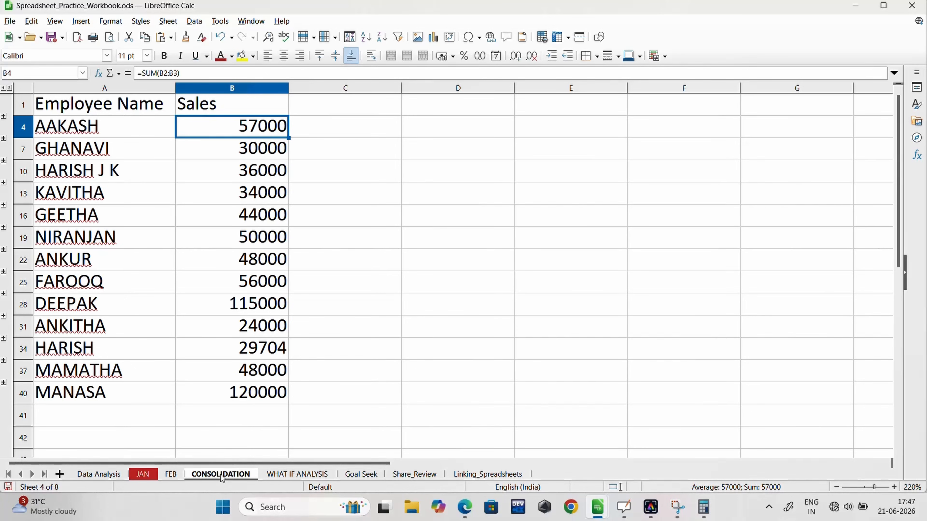
Step: Set the sales in B6 of the JAN sheet to 8000, then compare the FEB value with the linked total in B16 on the CONSOLIDATION sheet
left_click(153, 475)
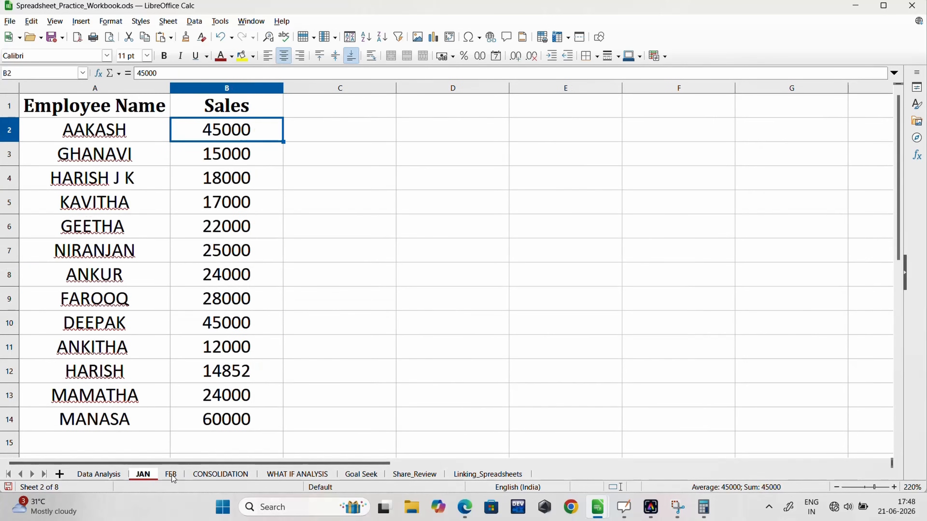
left_click(222, 226)
type("8")
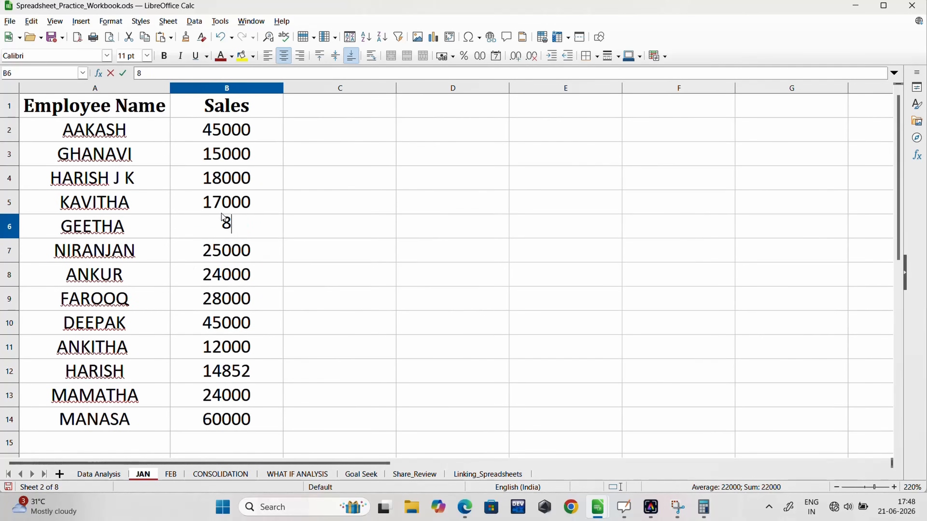
key("Return")
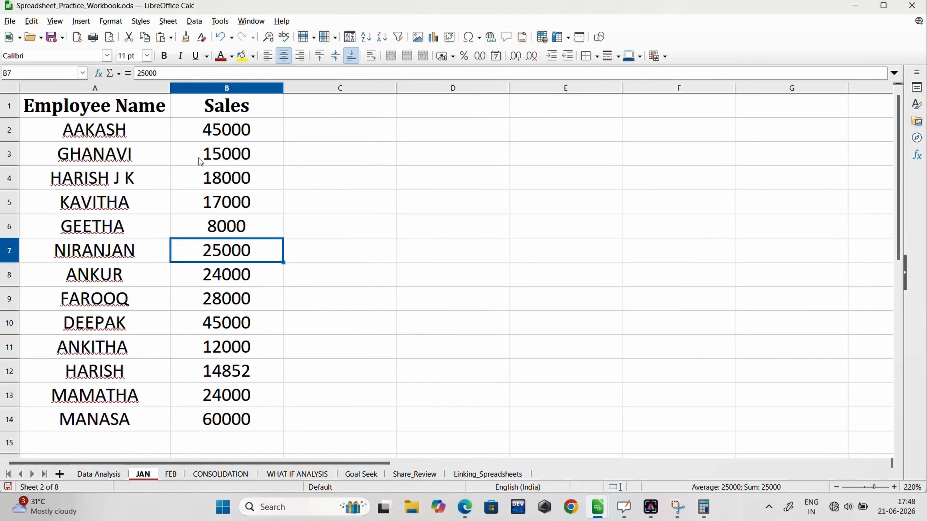
left_click(171, 471)
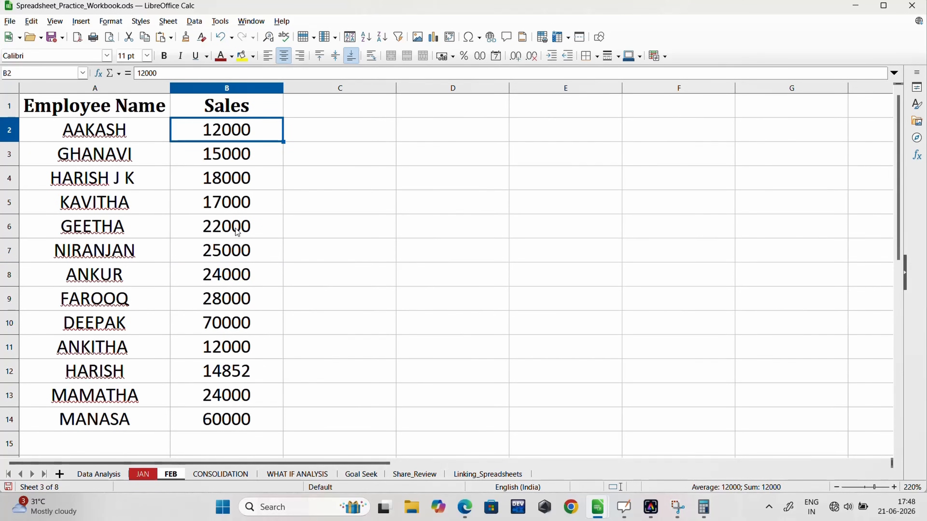
left_click(200, 474)
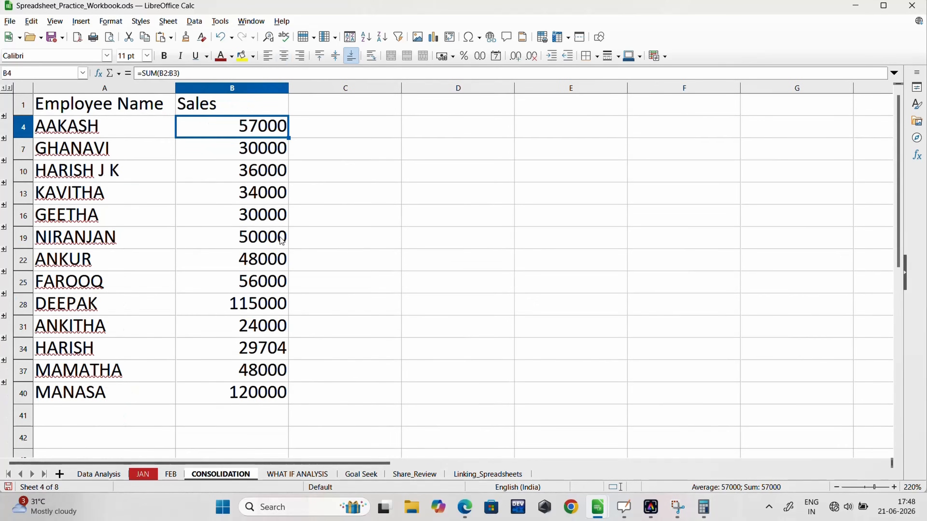